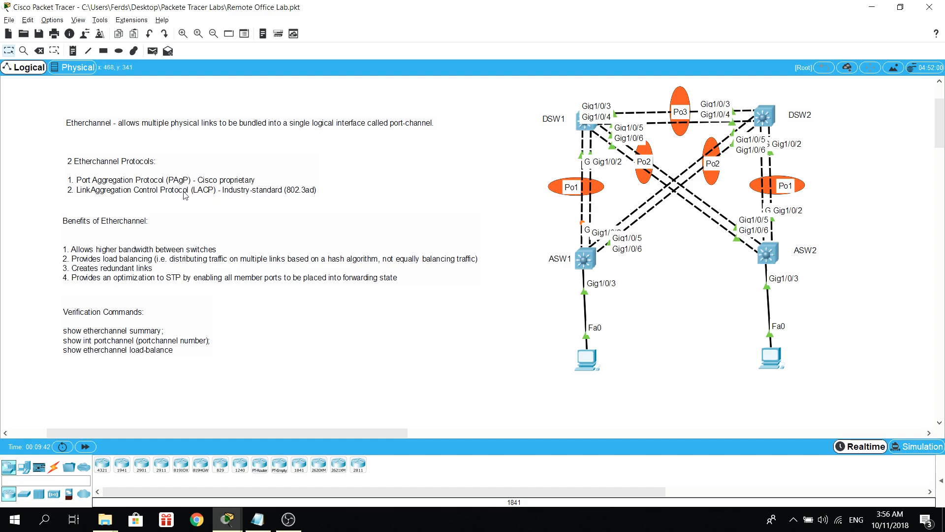
pyautogui.click(290, 521)
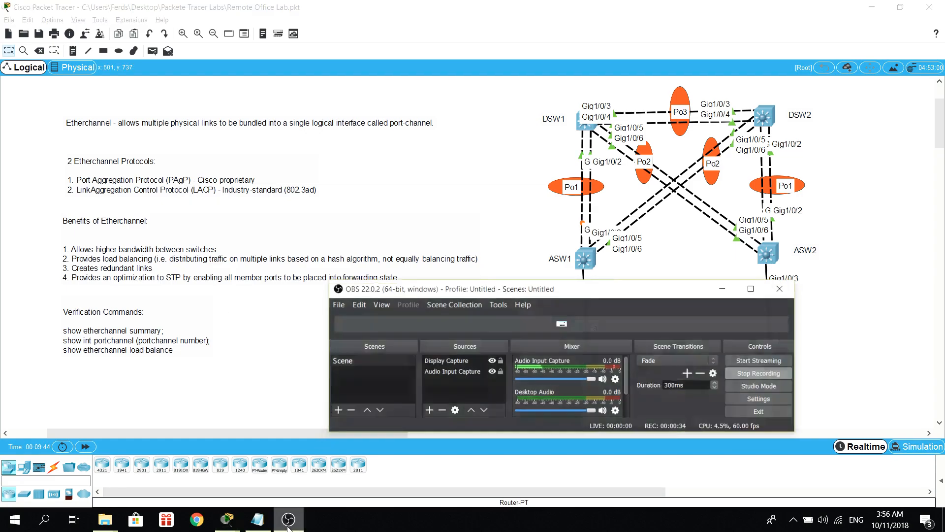
pyautogui.click(253, 314)
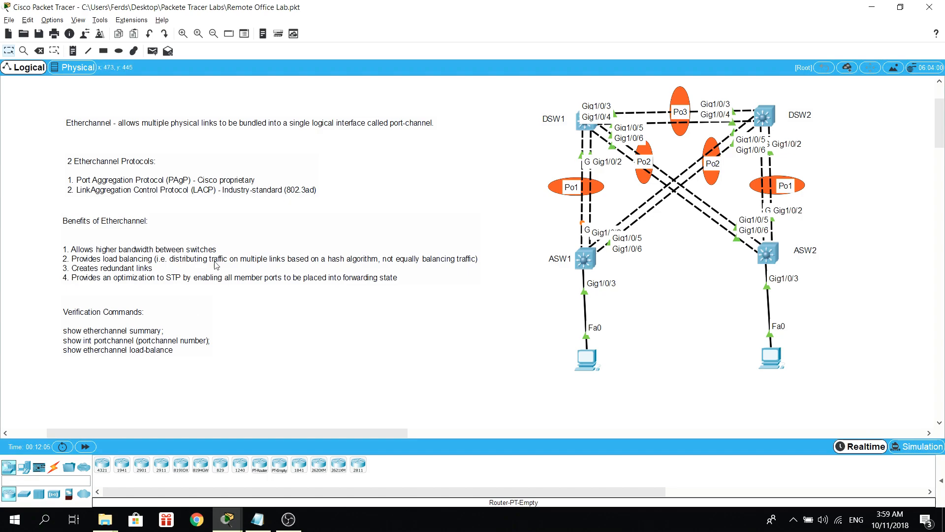
# - Switch to Notepad and review the DSW1 and ASW1 EtherChannel configurations alongside the switch topology
pyautogui.click(259, 526)
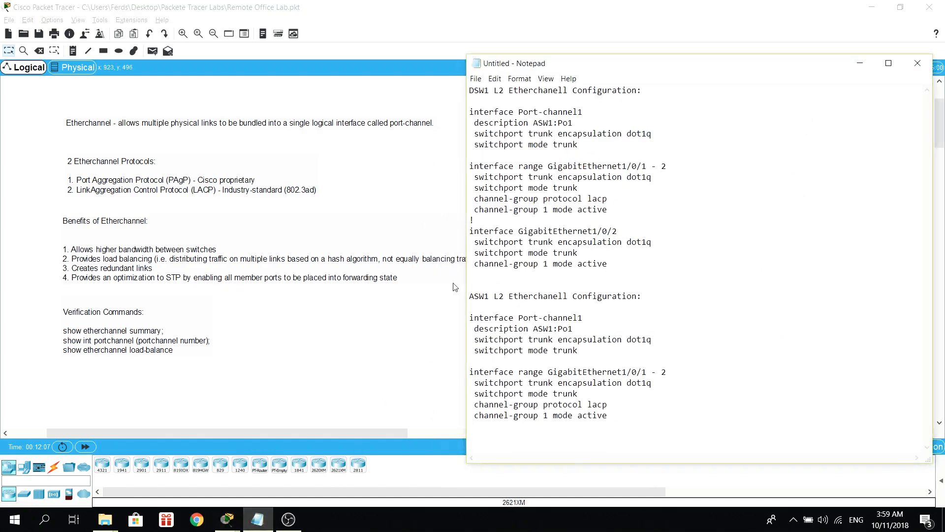
pyautogui.moveTo(603, 64); pyautogui.dragTo(570, 81)
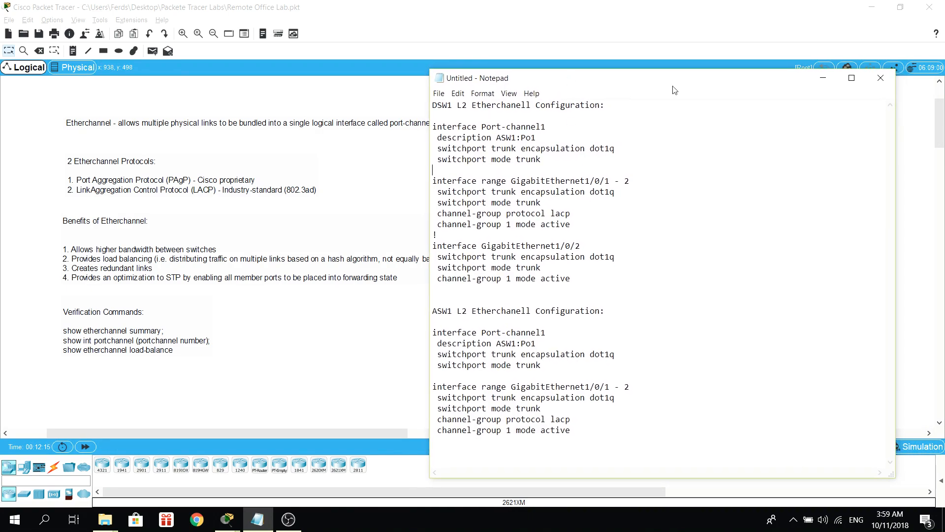
pyautogui.moveTo(728, 84); pyautogui.dragTo(690, 340)
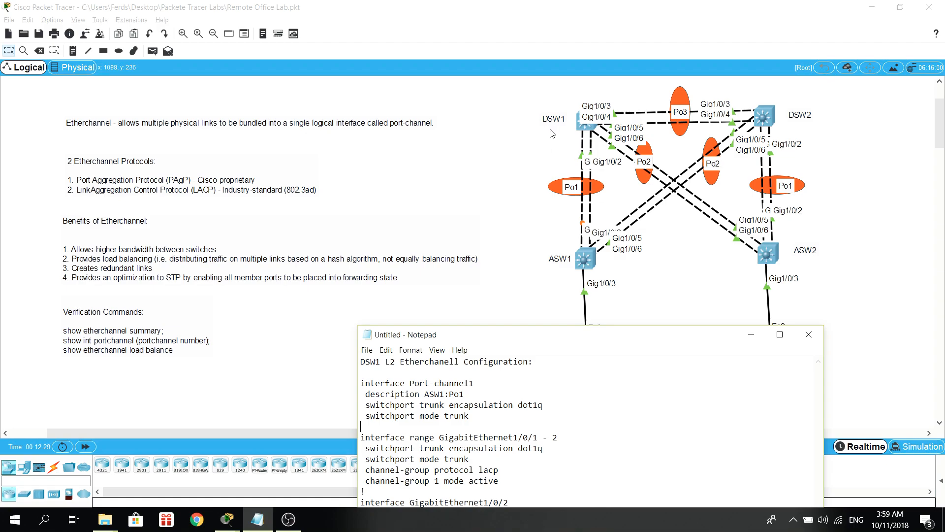
pyautogui.click(753, 336)
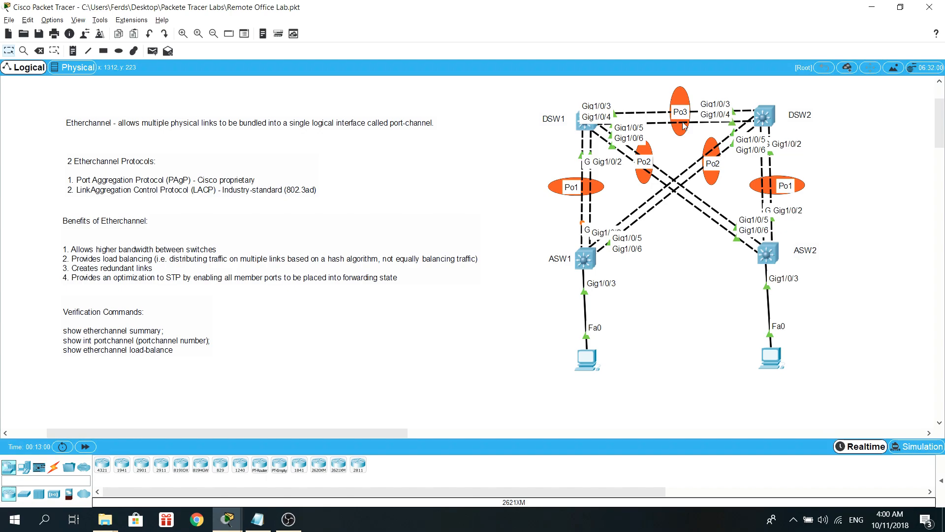
pyautogui.click(257, 522)
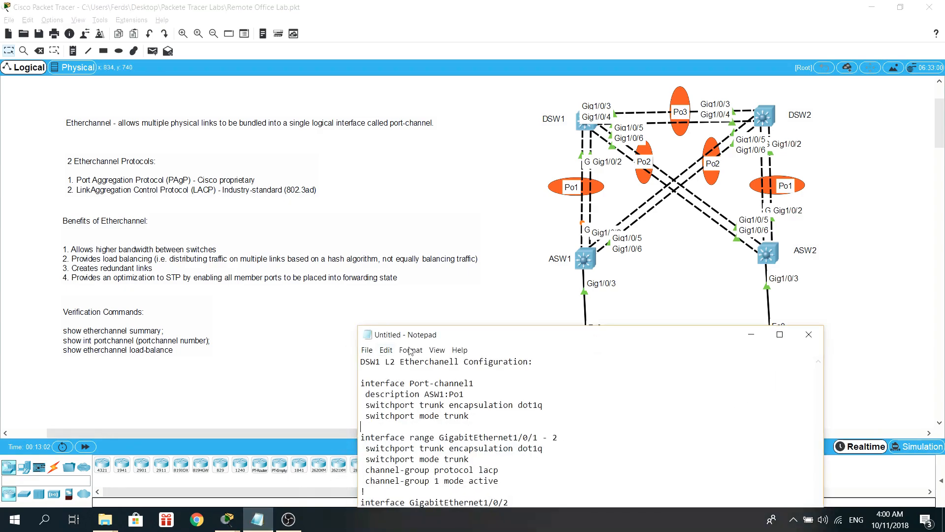
pyautogui.moveTo(520, 335); pyautogui.dragTo(526, 109)
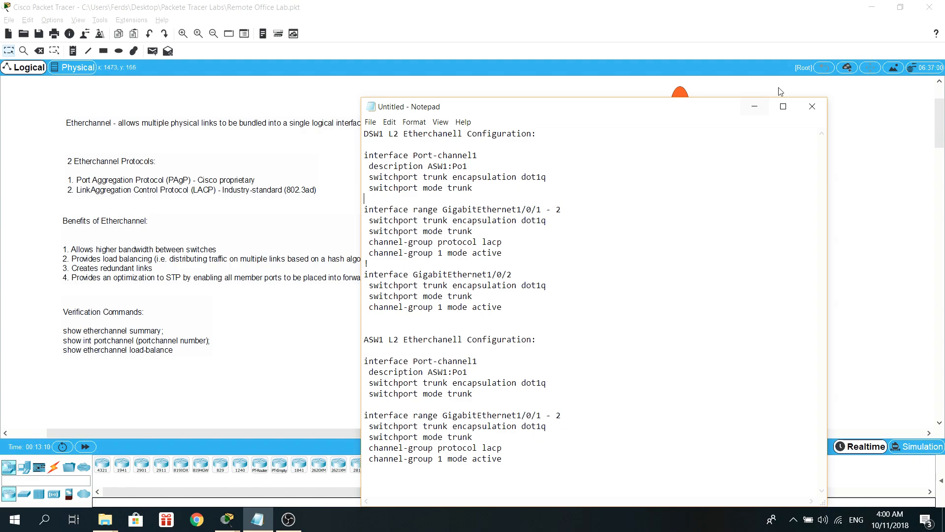
pyautogui.click(754, 107)
# - Switch to Packet Tracer, bring up the DSW1 and ASW1 command-line windows, and run show ip int br on ASW1
pyautogui.moveTo(227, 520)
pyautogui.click(252, 432)
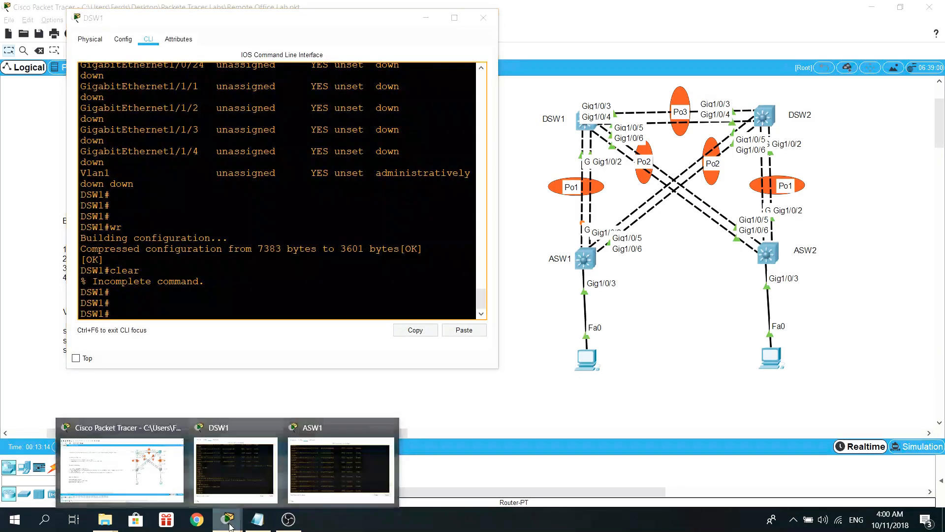
pyautogui.click(316, 432)
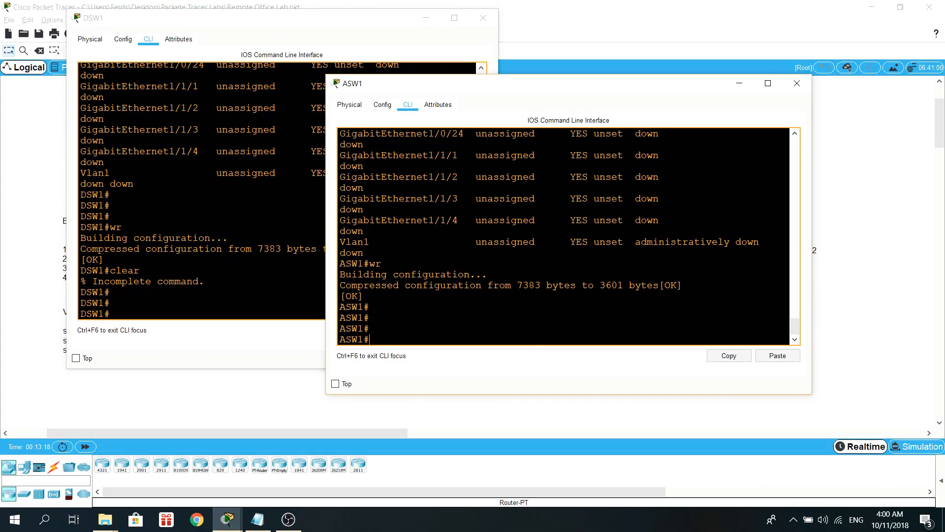
pyautogui.write('show ip int br')
pyautogui.press('Return')
pyautogui.press('space')
# - Examine the status of the port-channel and GigabitEthernet interfaces in ASW1's interface summary
pyautogui.scroll(4, 564, 237)
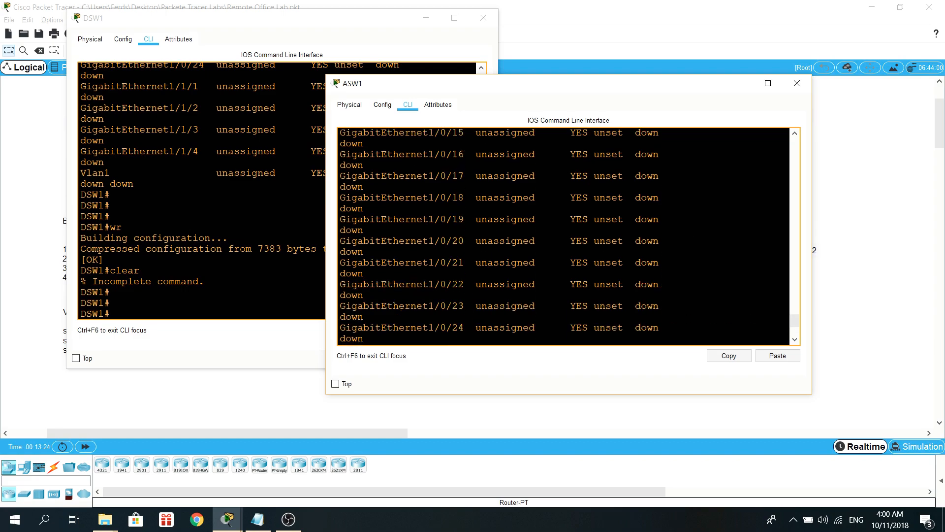
pyautogui.scroll(10, 564, 237)
pyautogui.moveTo(351, 228); pyautogui.dragTo(428, 228)
pyautogui.click(417, 249)
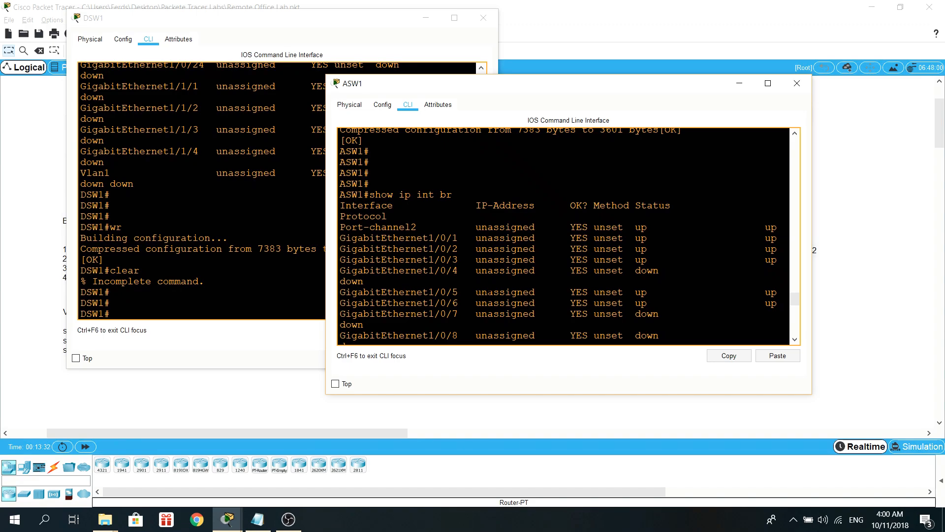
pyautogui.scroll(-1, 564, 236)
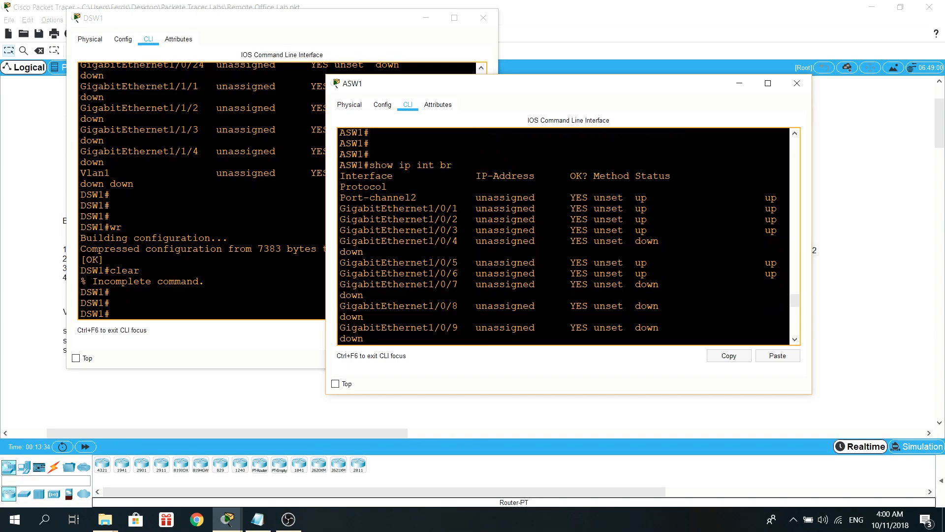
pyautogui.scroll(-14, 564, 236)
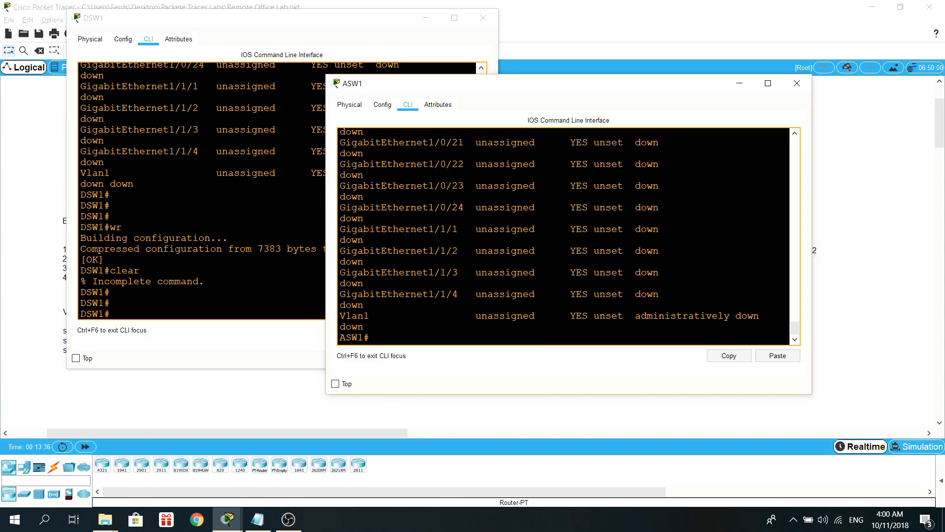
# - Switch to Notepad and copy the line "interface range GigabitEthernet1/0/1 - 2" from the ASW1 configuration
pyautogui.click(257, 519)
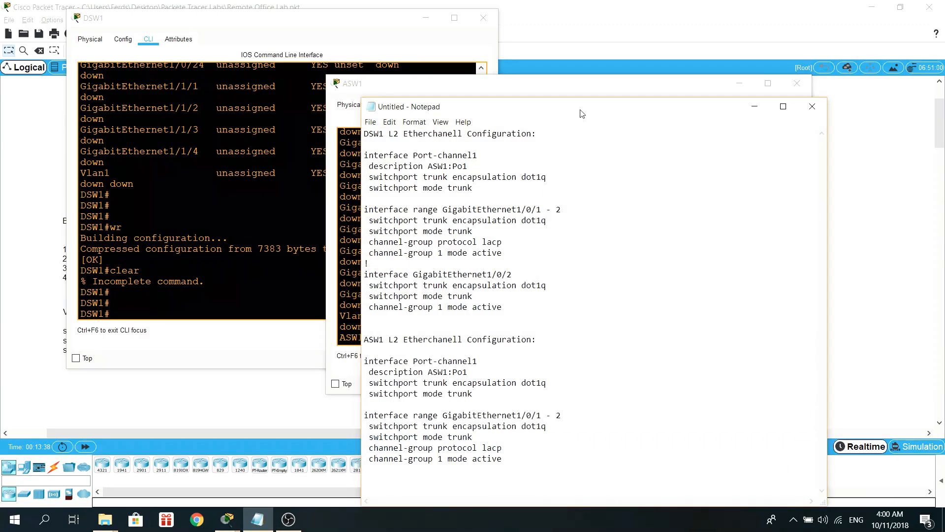
pyautogui.moveTo(585, 101); pyautogui.dragTo(639, 67)
pyautogui.scroll(-2, 614, 285)
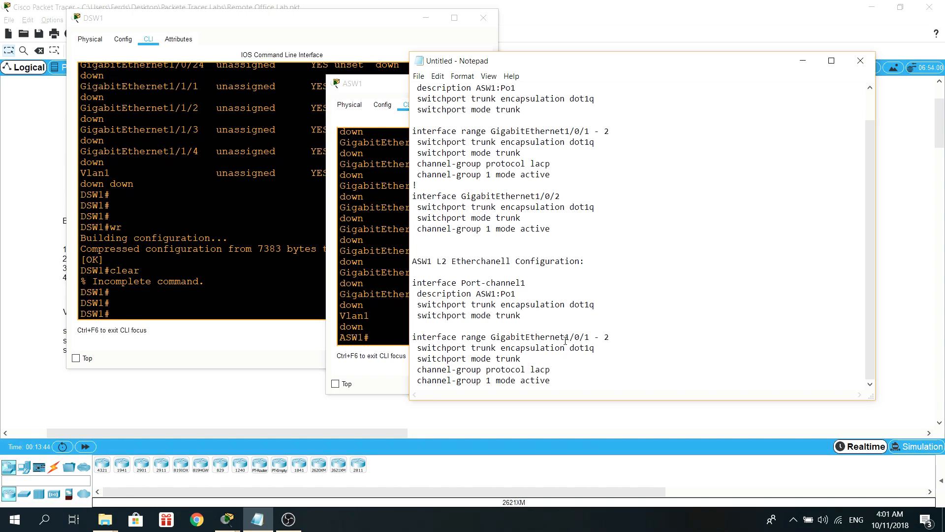
pyautogui.moveTo(566, 378); pyautogui.dragTo(547, 380)
pyautogui.moveTo(609, 337); pyautogui.dragTo(412, 337)
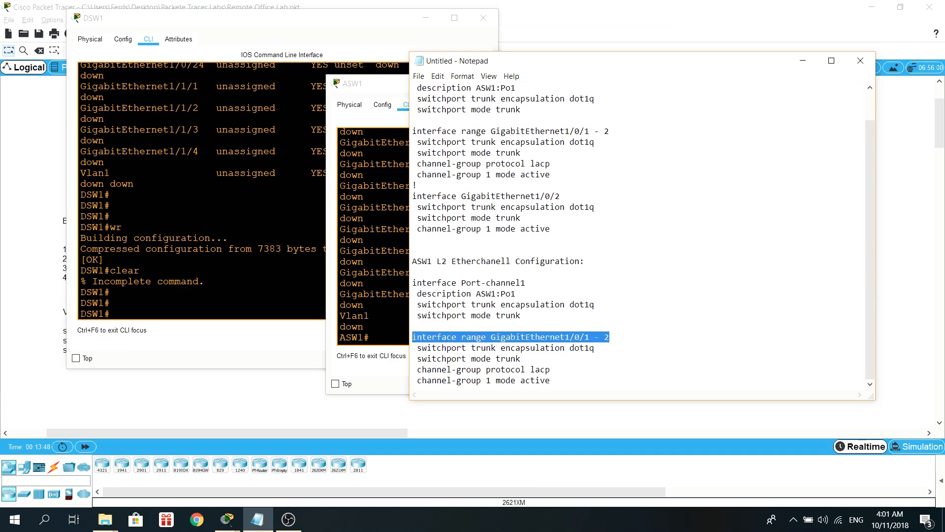
pyautogui.rightClick(447, 335)
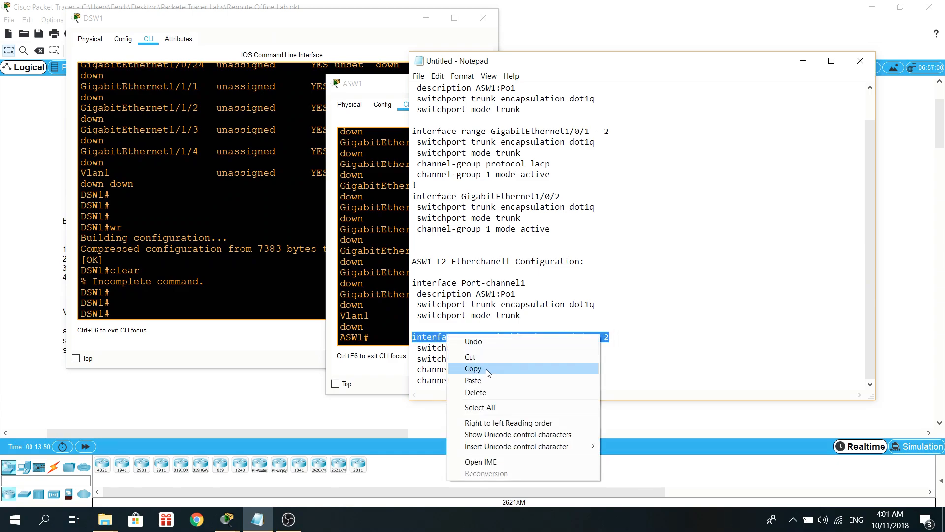
pyautogui.click(463, 367)
# - Switch to the ASW1 command line in Packet Tracer and enter global configuration mode with conf t
pyautogui.click(406, 103)
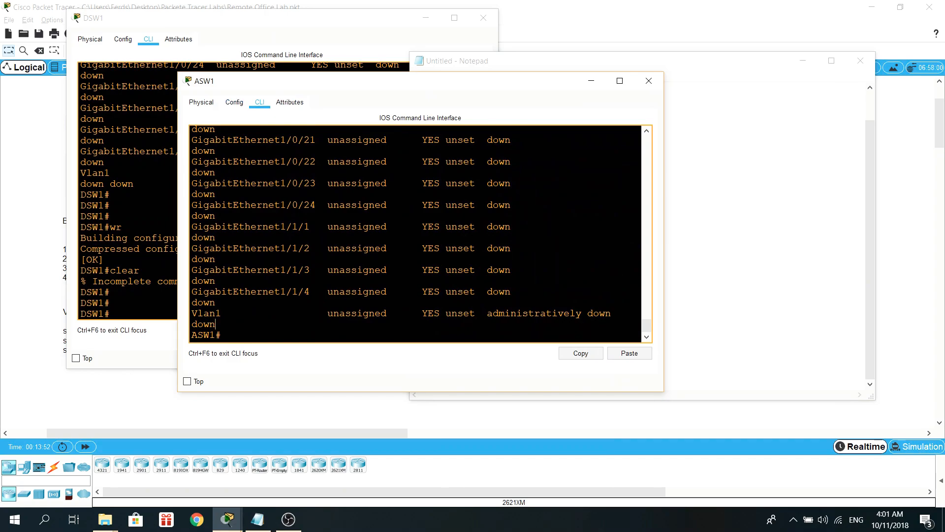
pyautogui.press('Return')
pyautogui.write('copnf t')
pyautogui.press('Return')
pyautogui.write('conc')
pyautogui.press('BackSpace')
pyautogui.write('f t')
pyautogui.press('Return')
# - Paste and run the copied interface range GigabitEthernet1/0/1 - 2 command on ASW1
pyautogui.write('in')
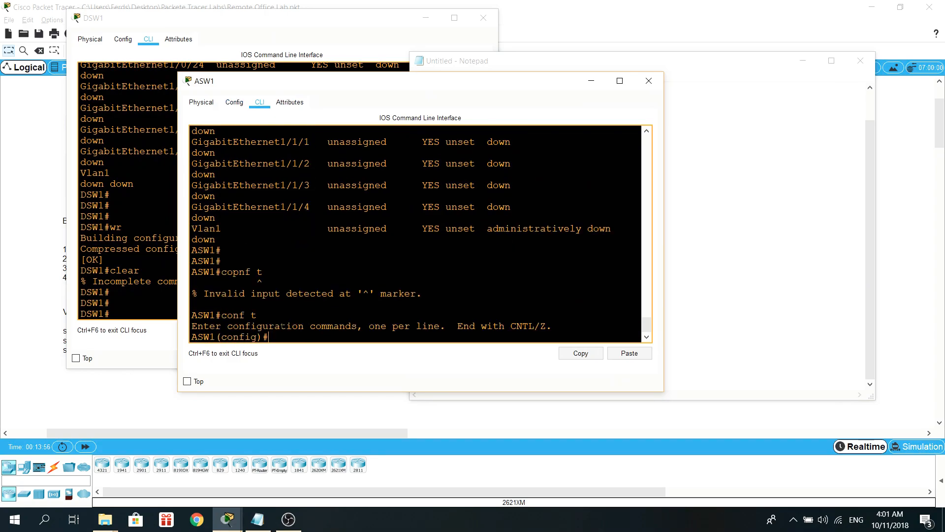
pyautogui.press('BackSpace')
pyautogui.press('BackSpace')
pyautogui.click(625, 355)
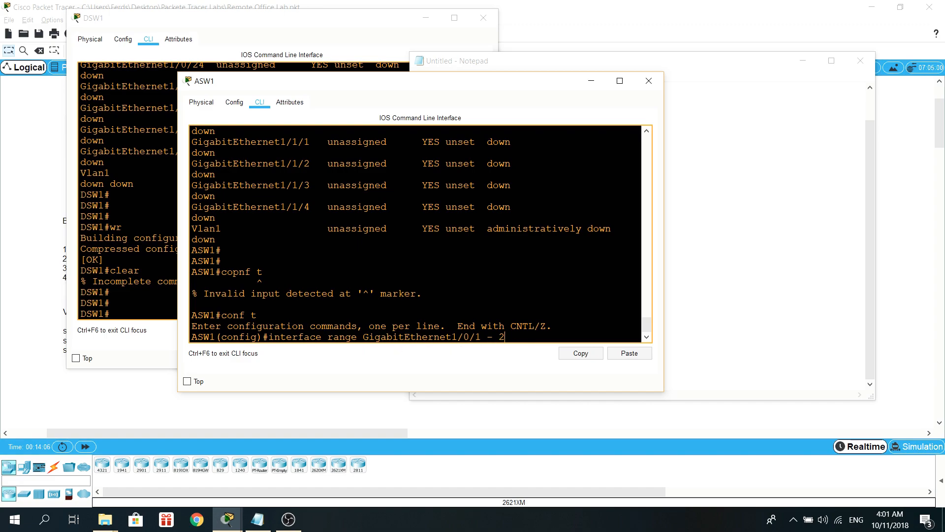
pyautogui.press('Return')
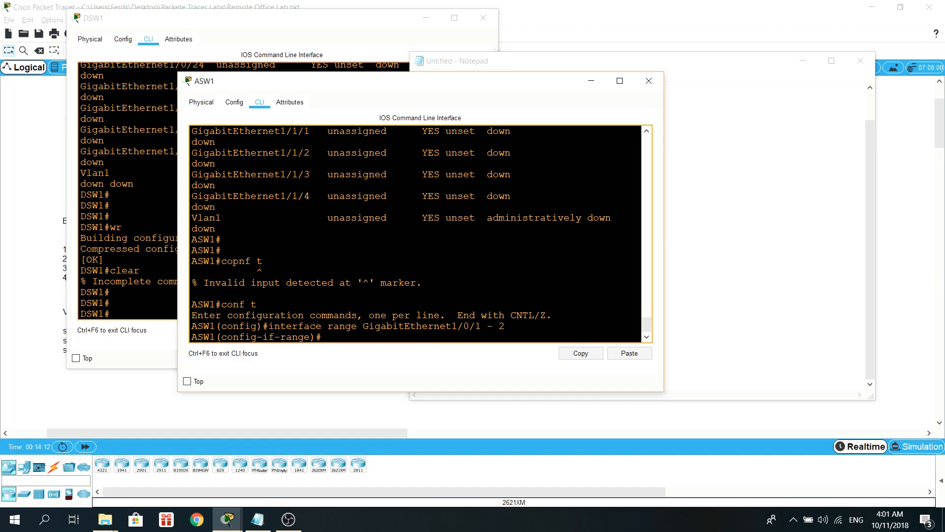
# - Switch to Notepad and copy the trunk encapsulation dot1q and mode trunk lines from ASW1's interface range section
pyautogui.hotkey('alt', 'Tab')
pyautogui.click(567, 376)
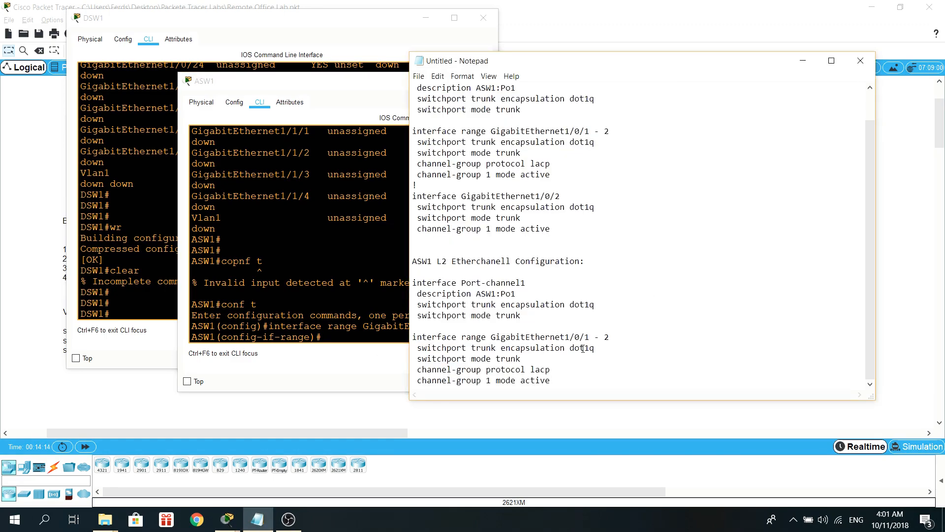
pyautogui.moveTo(326, 87); pyautogui.dragTo(256, 44)
pyautogui.click(715, 344)
pyautogui.moveTo(522, 358); pyautogui.dragTo(412, 346)
pyautogui.rightClick(430, 355)
pyautogui.click(458, 388)
# - Apply switchport trunk encapsulation dot1q and switchport mode trunk to ASW1's interface range by pasting the copied lines
pyautogui.click(400, 325)
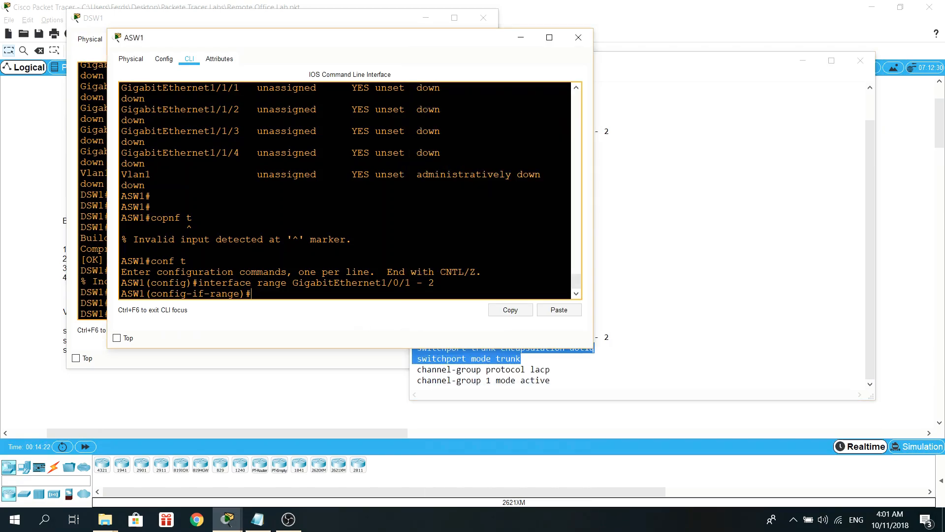
pyautogui.click(556, 311)
pyautogui.press('Return')
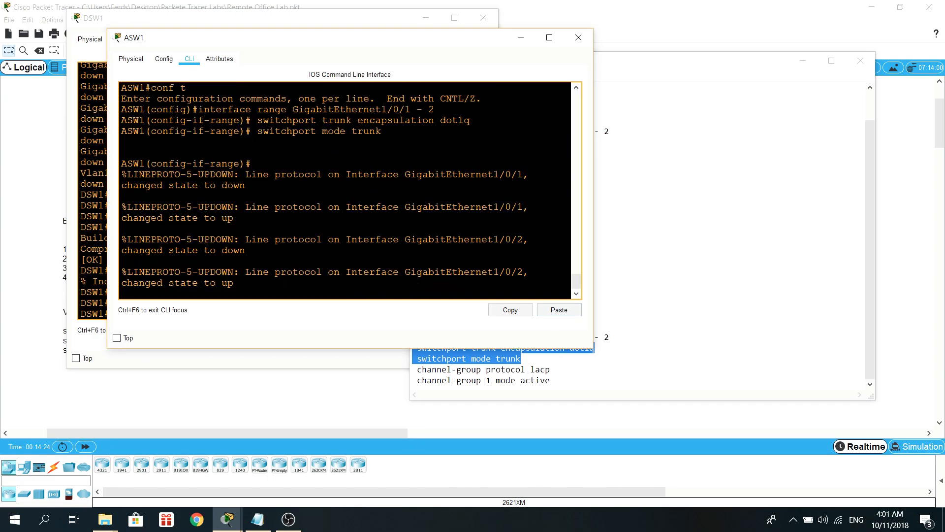
pyautogui.press('Return')
pyautogui.hotkey('alt', 'Tab')
pyautogui.hotkey('alt', 'Tab')
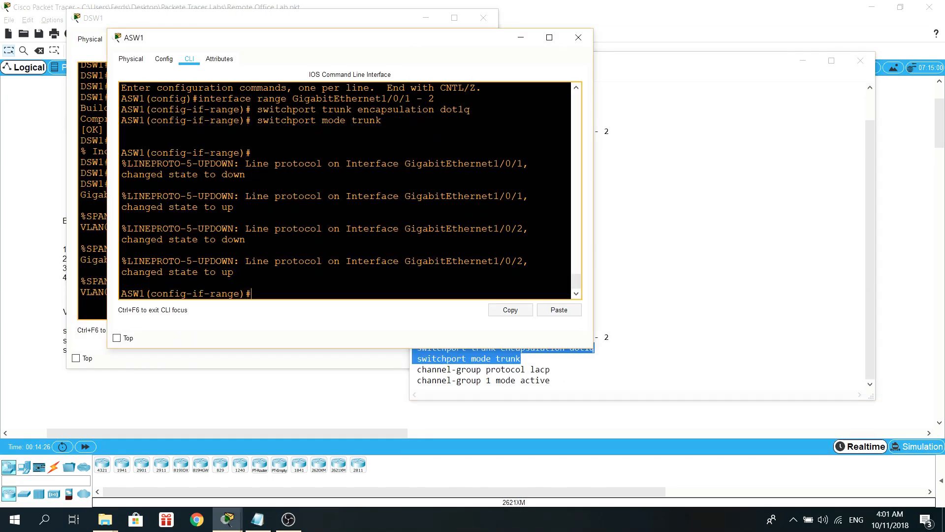
# - Try to list the available options for the channel-group protocol command on ASW1's interface range
pyautogui.write('channe')
pyautogui.press('Tab')
pyautogui.write('l-group')
pyautogui.press('Tab')
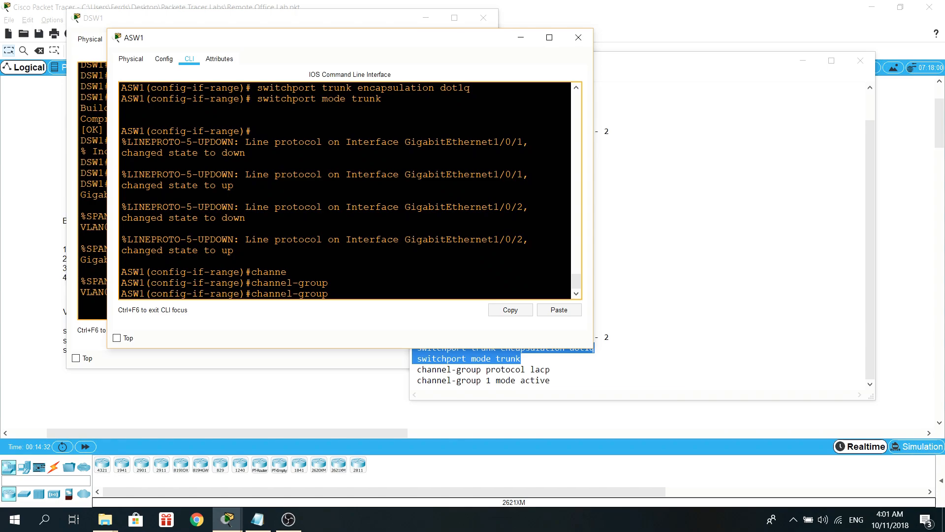
pyautogui.write('pro')
pyautogui.press('Tab')
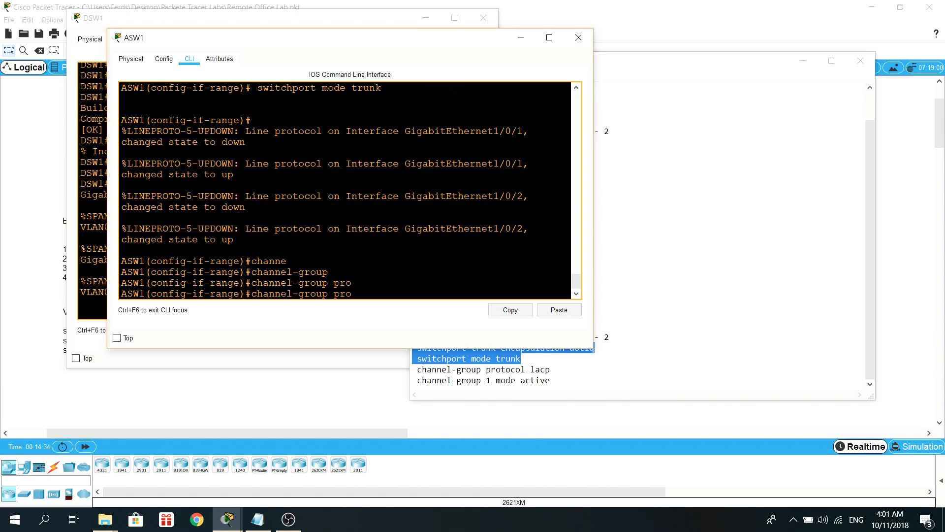
pyautogui.write('to')
pyautogui.press('Tab')
pyautogui.write('col ?')
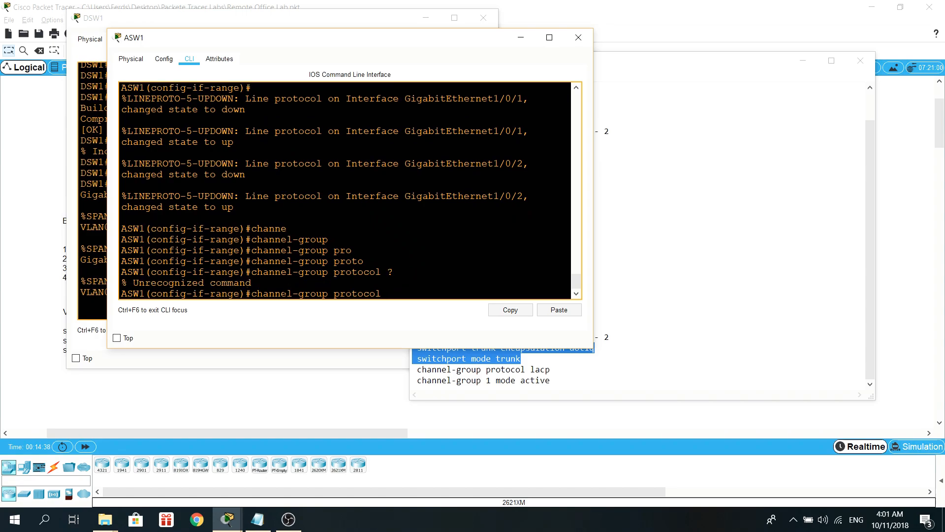
# - Delete the two switchport trunk lines from the ASW1 interface range section in Notepad and return to the ASW1 command line
pyautogui.hotkey('alt', 'Tab')
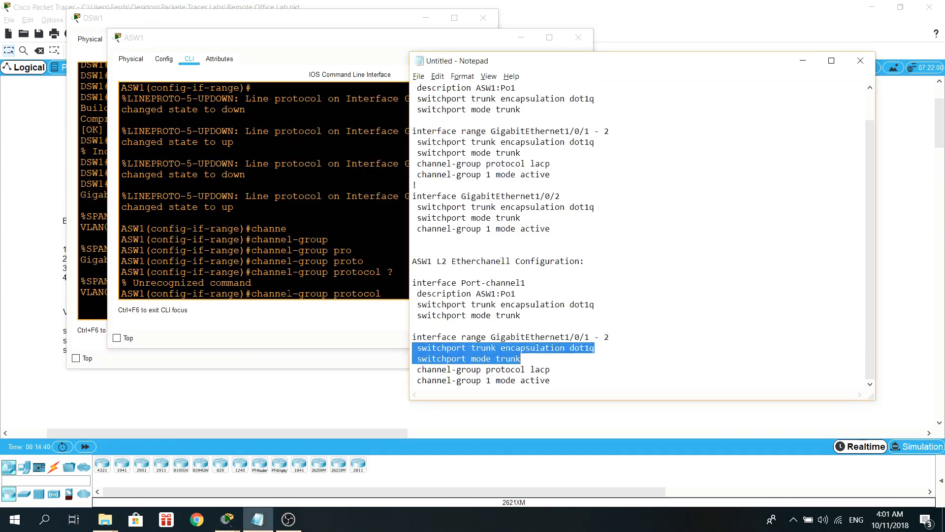
pyautogui.hotkey('alt', 'Tab')
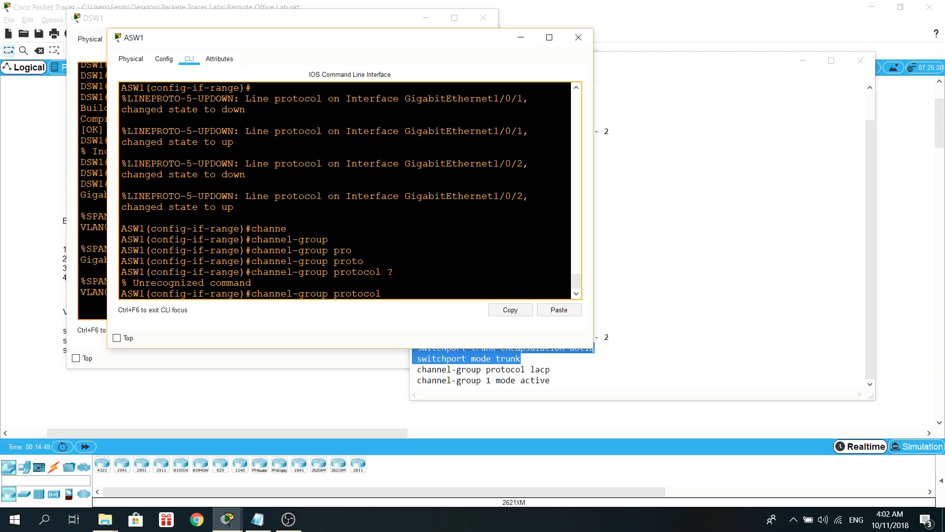
pyautogui.hotkey('alt', 'Tab')
pyautogui.press('BackSpace')
pyautogui.hotkey('alt', 'Tab')
pyautogui.hotkey('alt', 'Tab')
pyautogui.press('BackSpace')
pyautogui.hotkey('alt', 'Tab')
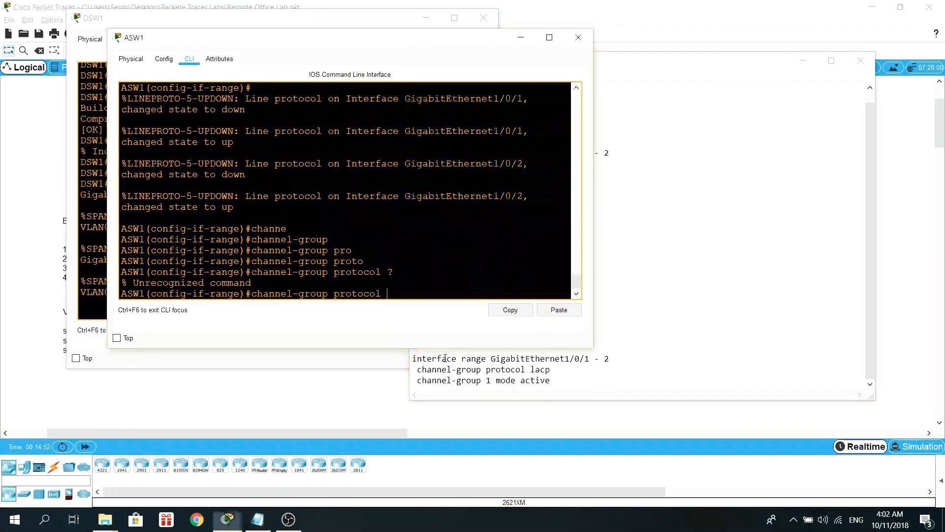
# - Shorten the pending command to channel-group and list the arguments it accepts with the inline help
pyautogui.press('BackSpace')
pyautogui.press('BackSpace')
pyautogui.press('BackSpace')
pyautogui.press('BackSpace')
pyautogui.press('BackSpace')
pyautogui.press('BackSpace')
pyautogui.press('BackSpace')
pyautogui.press('BackSpace')
pyautogui.press('BackSpace')
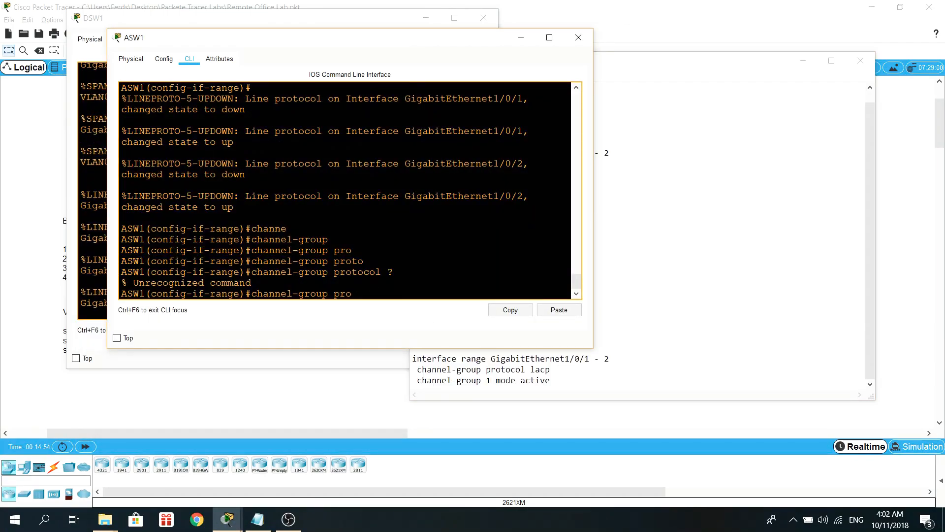
pyautogui.write('?')
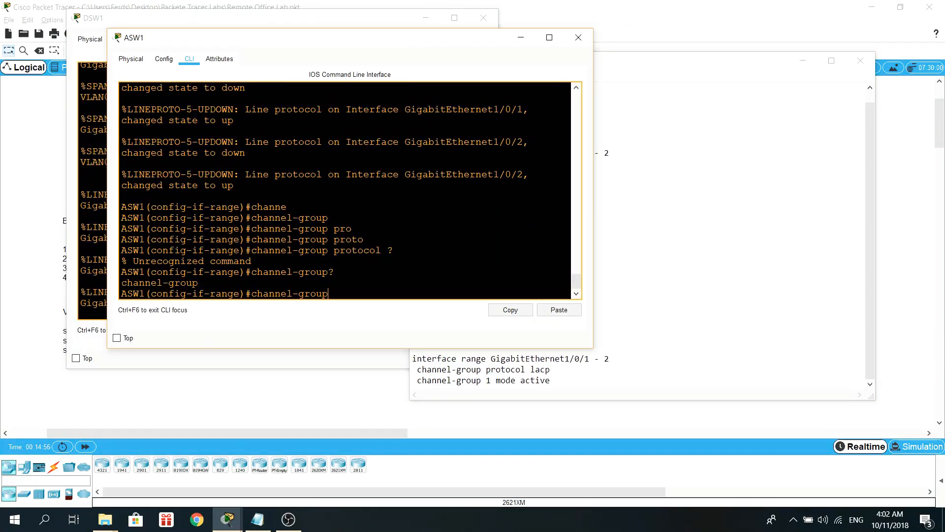
pyautogui.write(' ?')
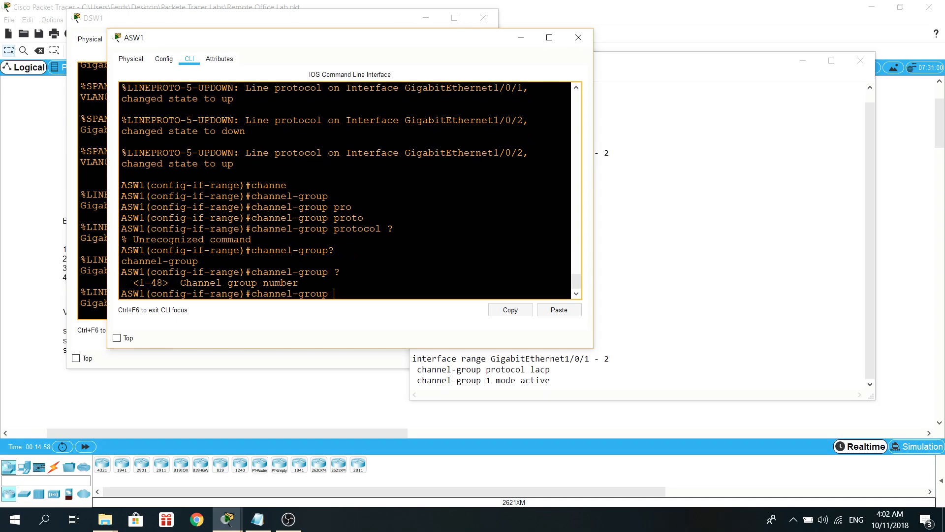
# - List the inline help for channel-group 1 and for its mode keyword on ASW1's interface range
pyautogui.write('1 ?mod')
pyautogui.press('Tab')
pyautogui.write('?')
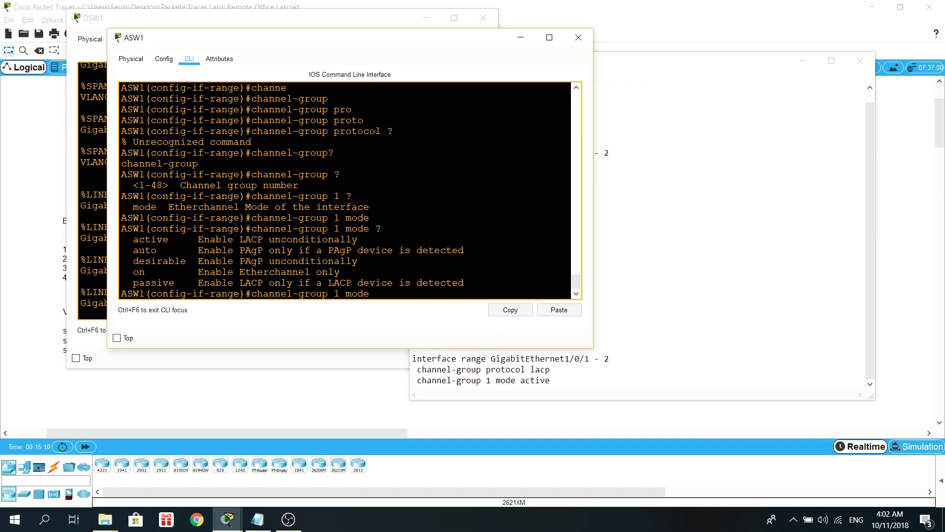
# - Reinsert the switchport trunk encapsulation dot1q and switchport mode trunk lines under ASW1's GigabitEthernet1/0/1 - 2 range in Notepad
pyautogui.moveTo(454, 45); pyautogui.dragTo(405, 17)
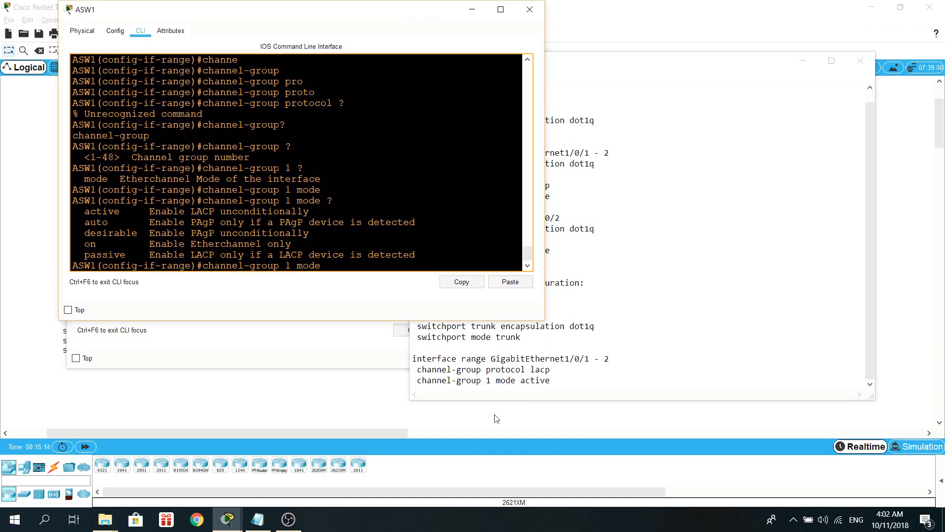
pyautogui.click(572, 376)
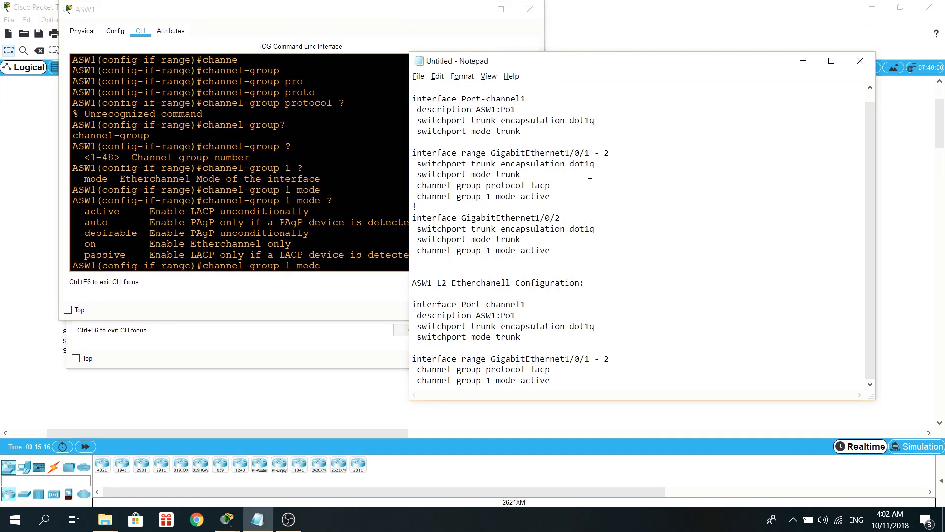
pyautogui.moveTo(604, 66); pyautogui.dragTo(651, 60)
pyautogui.click(624, 362)
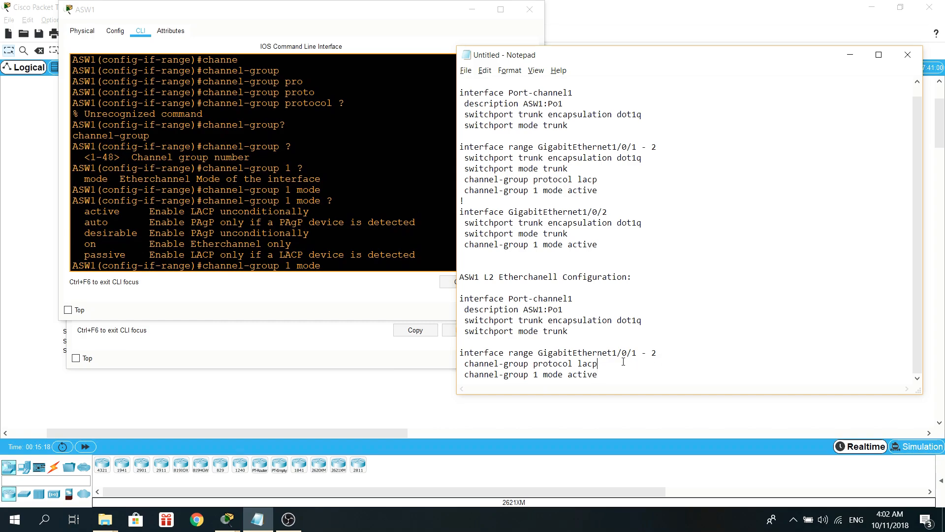
pyautogui.hotkey('alt', 'Tab')
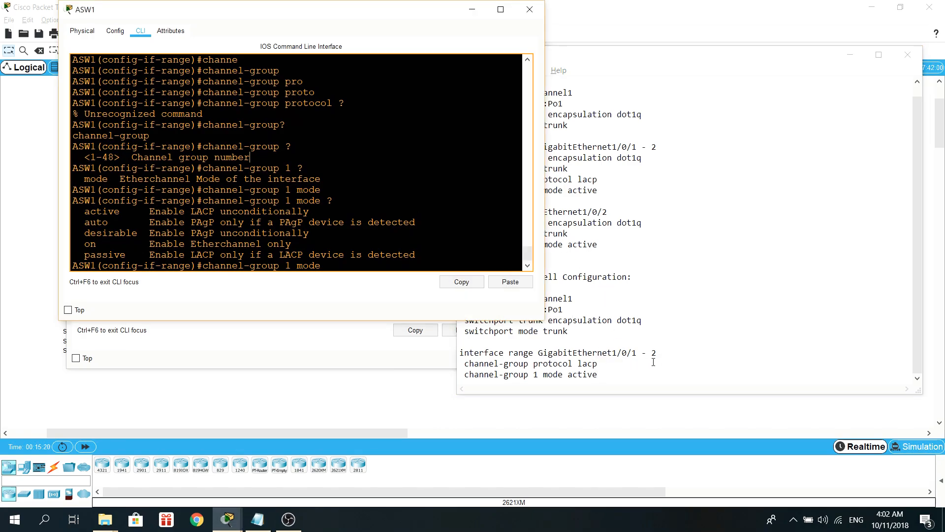
pyautogui.click(670, 355)
pyautogui.press('Return')
pyautogui.hotkey('ctrl', 'v')
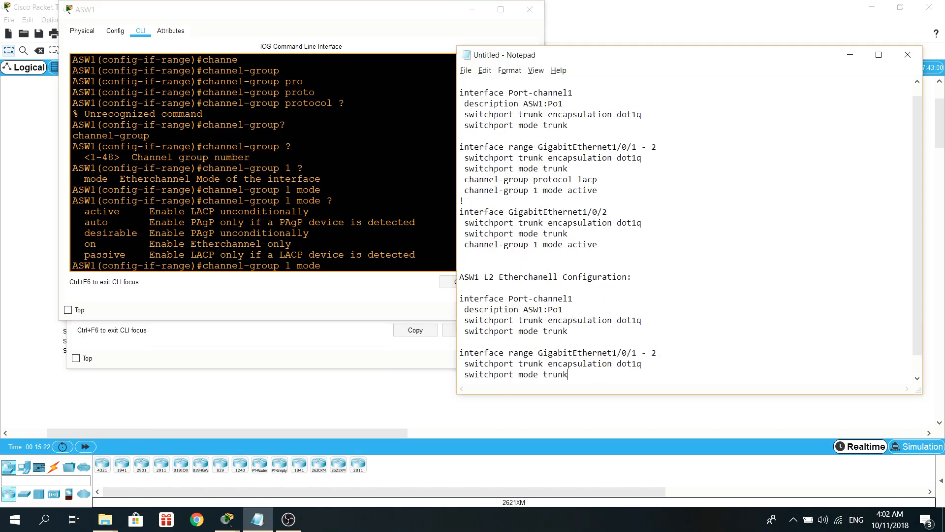
pyautogui.scroll(-1, 615, 372)
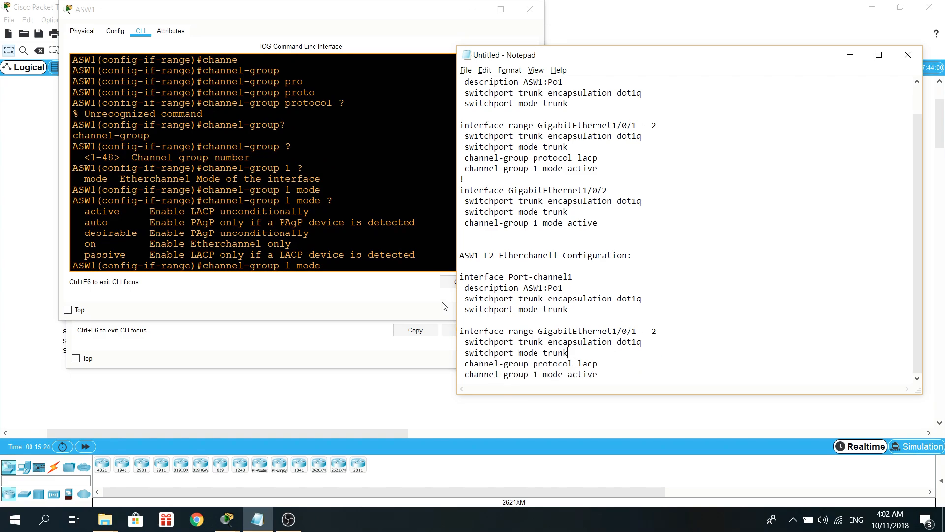
# - Try to set ASW1's interface range to channel-group 1 mode lacp
pyautogui.click(345, 254)
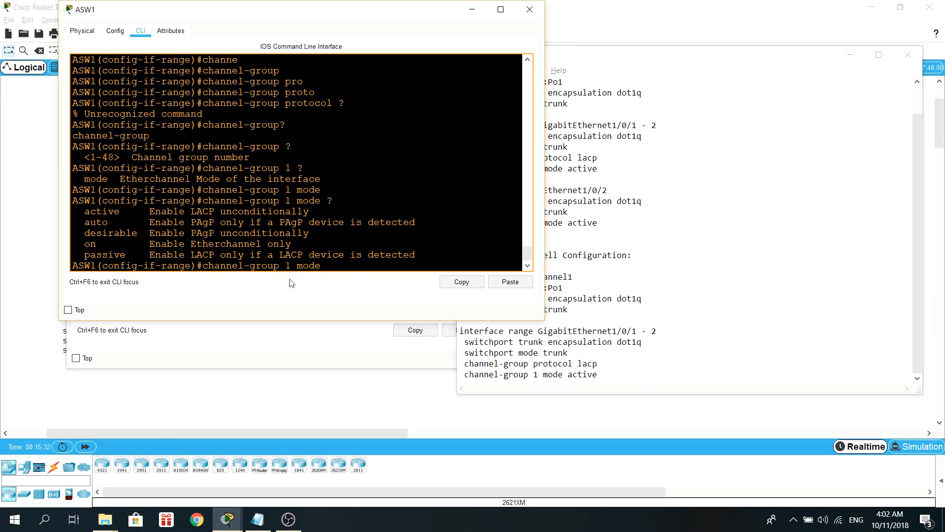
pyautogui.write('lacp')
pyautogui.click(35, 238)
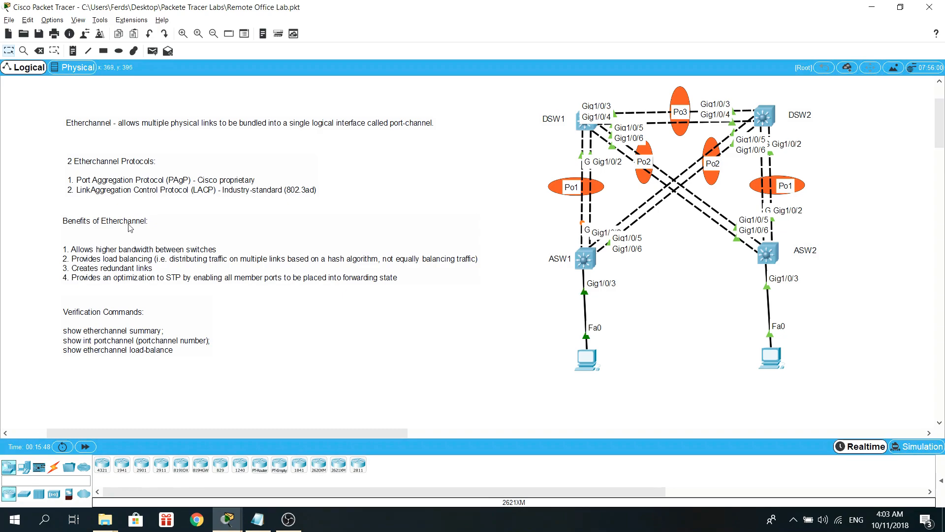
pyautogui.hotkey('alt', 'Tab')
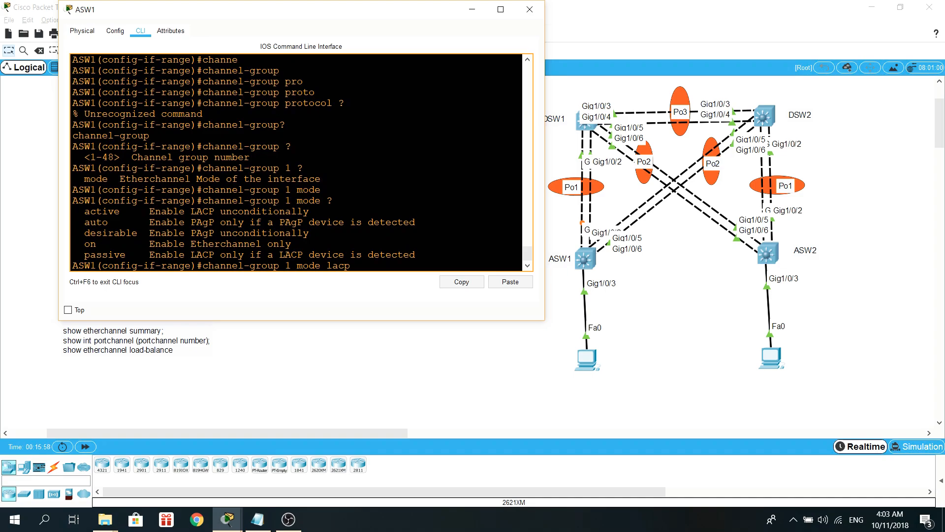
pyautogui.press('Return')
# - Recall the channel-group command, change the mode to active, and apply channel-group 1 mode active to ASW1's interface range
pyautogui.press('Up')
pyautogui.click(257, 519)
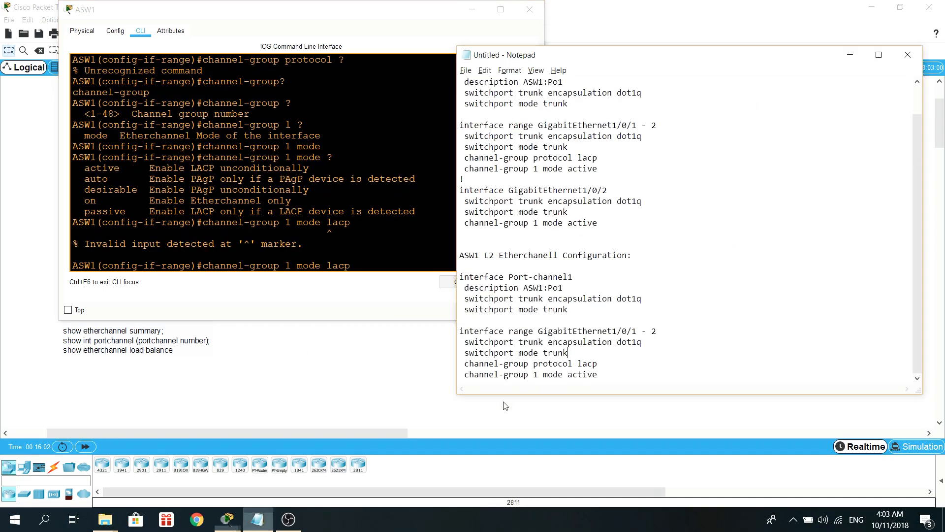
pyautogui.hotkey('alt', 'Tab')
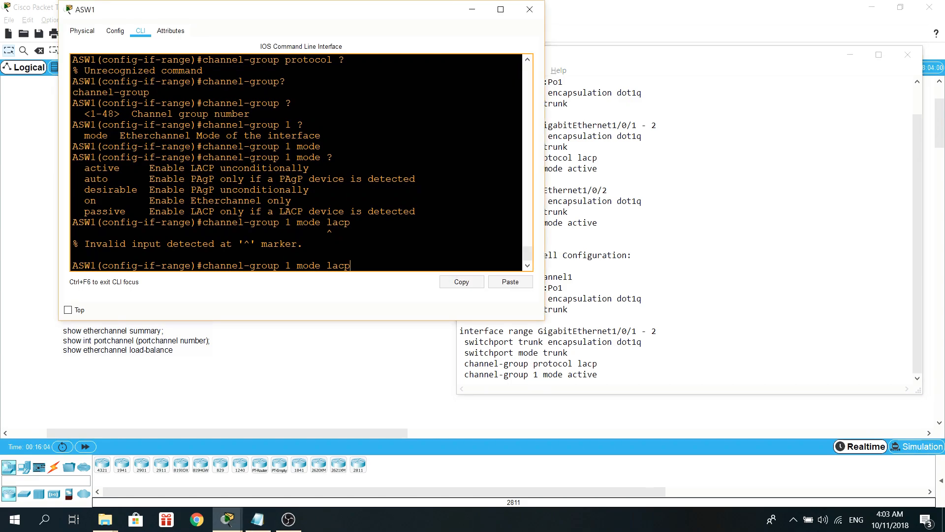
pyautogui.press('BackSpace')
pyautogui.press('BackSpace')
pyautogui.press('BackSpace')
pyautogui.press('BackSpace')
pyautogui.write('acti')
pyautogui.press('Tab')
pyautogui.press('Return')
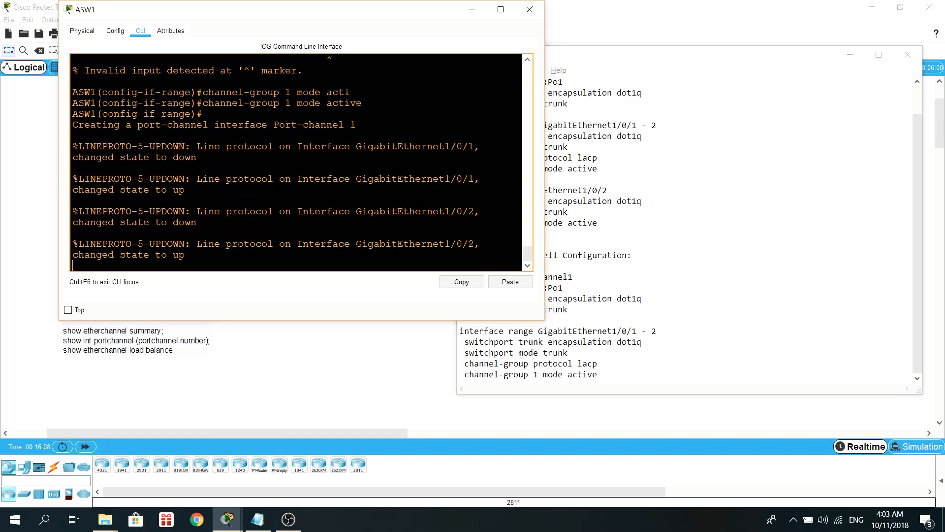
pyautogui.press('Return')
pyautogui.press('Return')
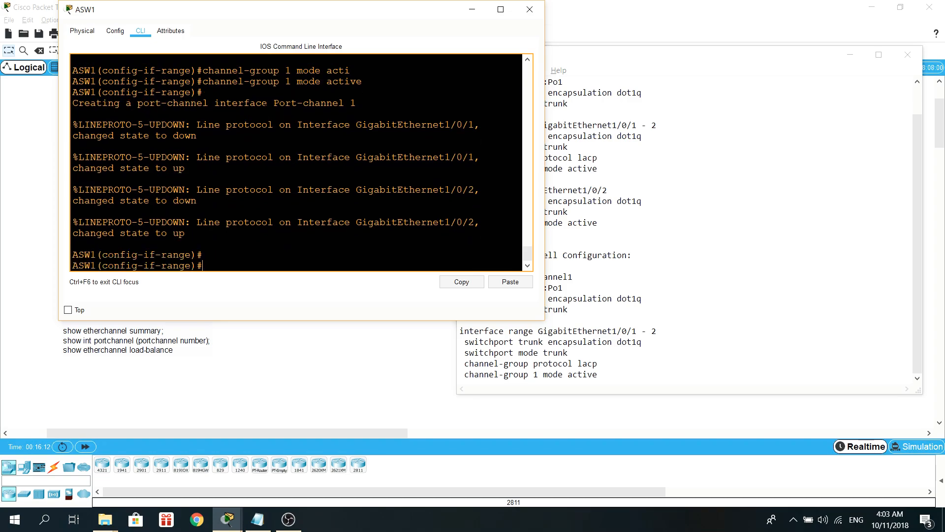
pyautogui.moveTo(356, 102); pyautogui.dragTo(273, 103)
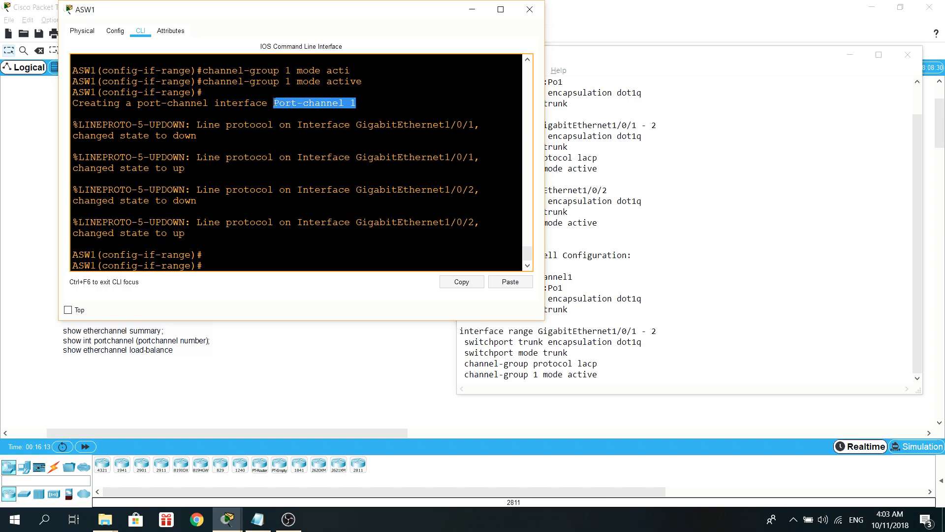
# - Exit ASW1's interface range configuration to privileged EXEC mode with the end command
pyautogui.click(223, 268)
pyautogui.write('end')
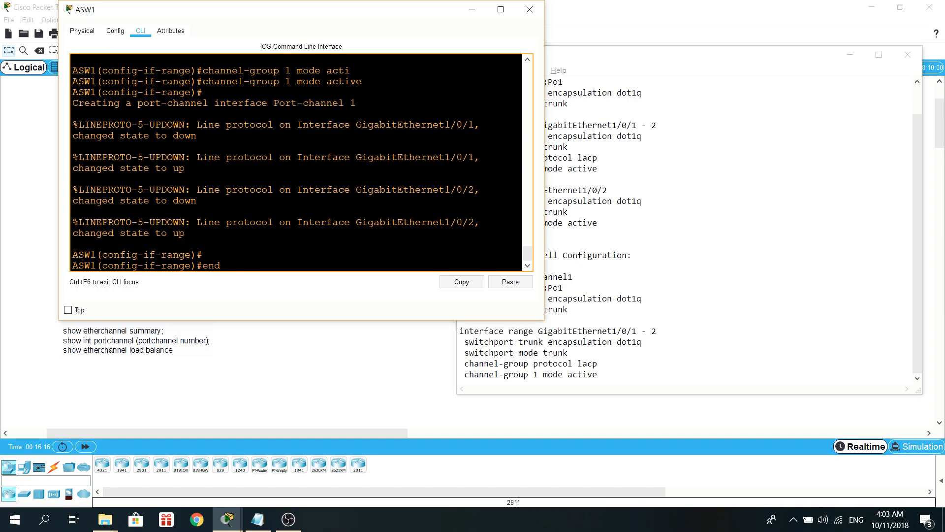
pyautogui.press('Return')
pyautogui.press('Return')
# - Run show ip int br on ASW1 and examine the Port-channel1 entry in the output
pyautogui.write('show')
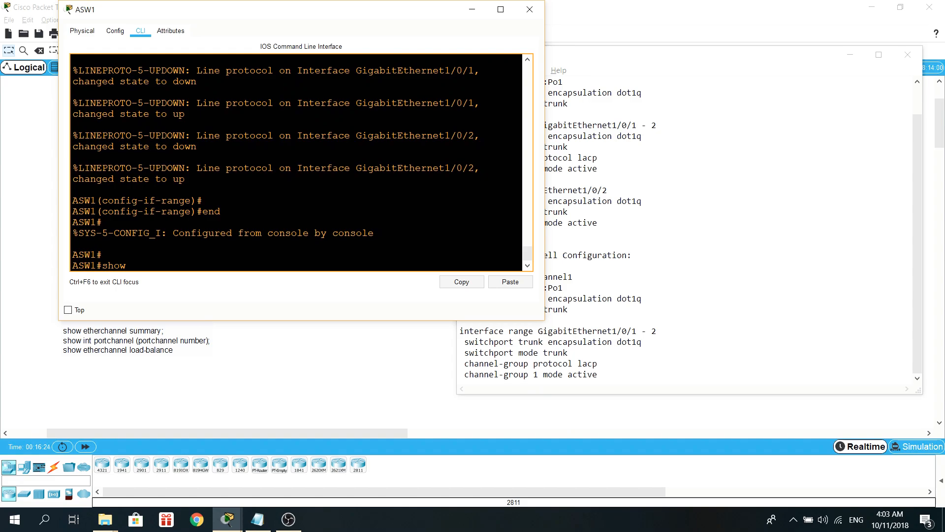
pyautogui.write('i pin')
pyautogui.press('BackSpace')
pyautogui.press('BackSpace')
pyautogui.press('BackSpace')
pyautogui.press('BackSpace')
pyautogui.write('p int br')
pyautogui.press('Return')
pyautogui.press('space')
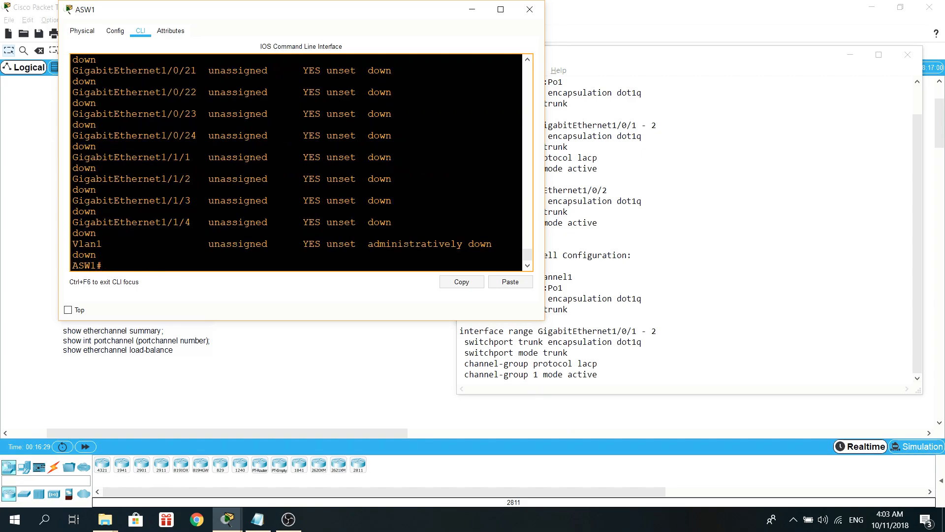
pyautogui.scroll(15, 295, 162)
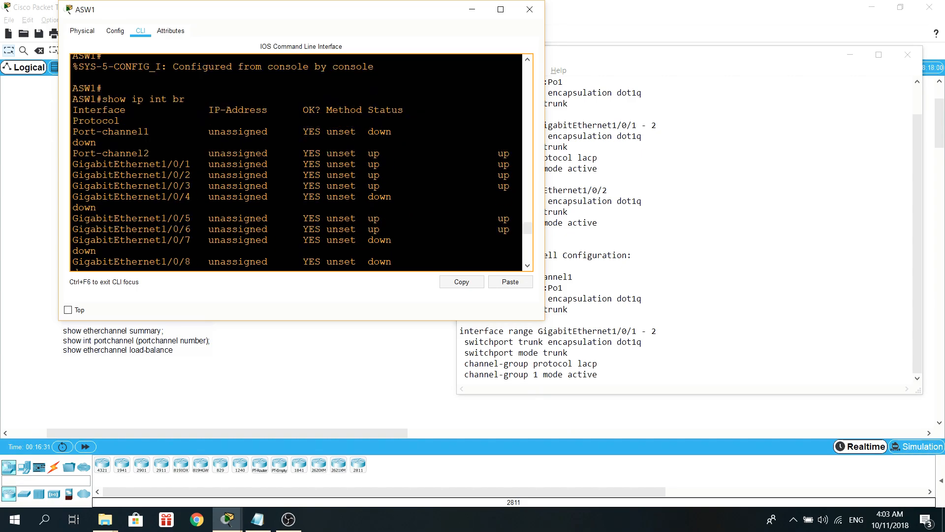
pyautogui.moveTo(156, 132); pyautogui.dragTo(73, 131)
pyautogui.scroll(-15, 295, 162)
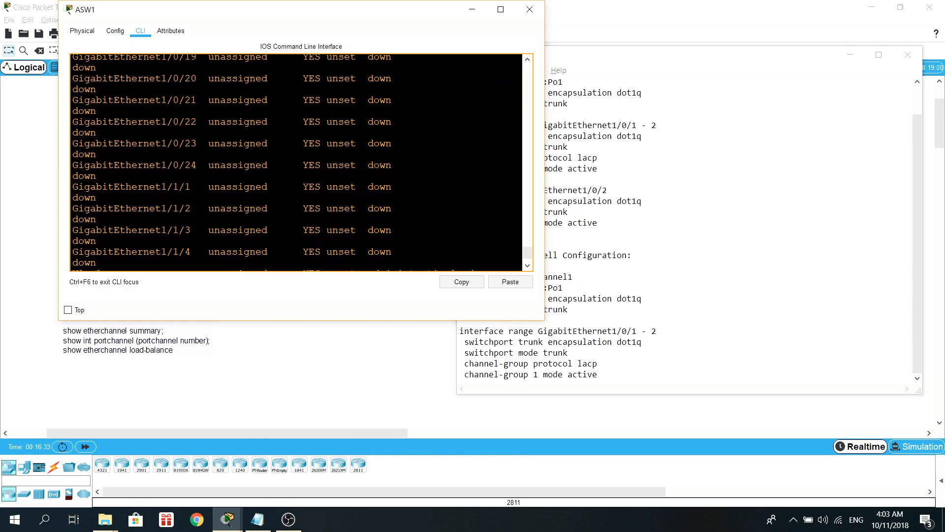
# - Enter global configuration mode on ASW1 and paste the Notepad block for interface Port-channel1 with description ASW1:Po1 and its trunk settings
pyautogui.write('conf t')
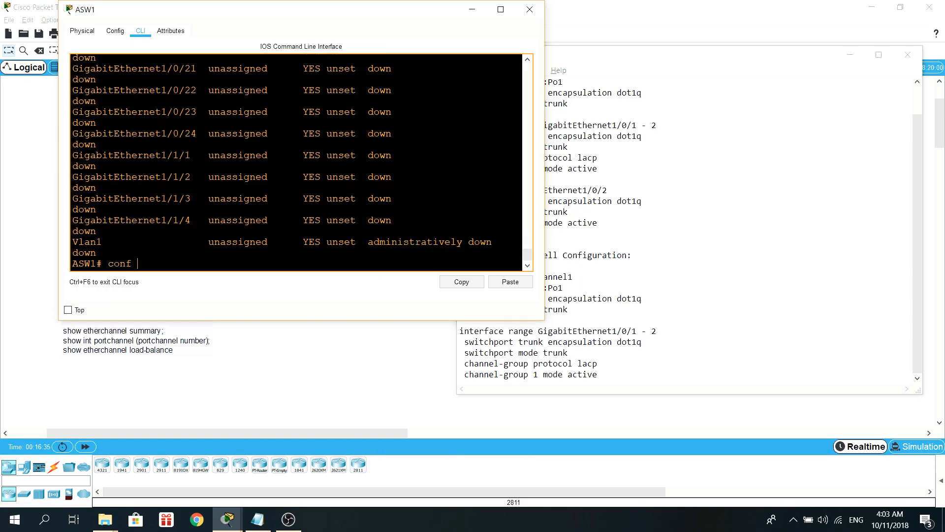
pyautogui.press('Return')
pyautogui.click(574, 277)
pyautogui.moveTo(573, 277); pyautogui.dragTo(450, 275)
pyautogui.moveTo(576, 311); pyautogui.dragTo(459, 275)
pyautogui.rightClick(478, 290)
pyautogui.click(492, 324)
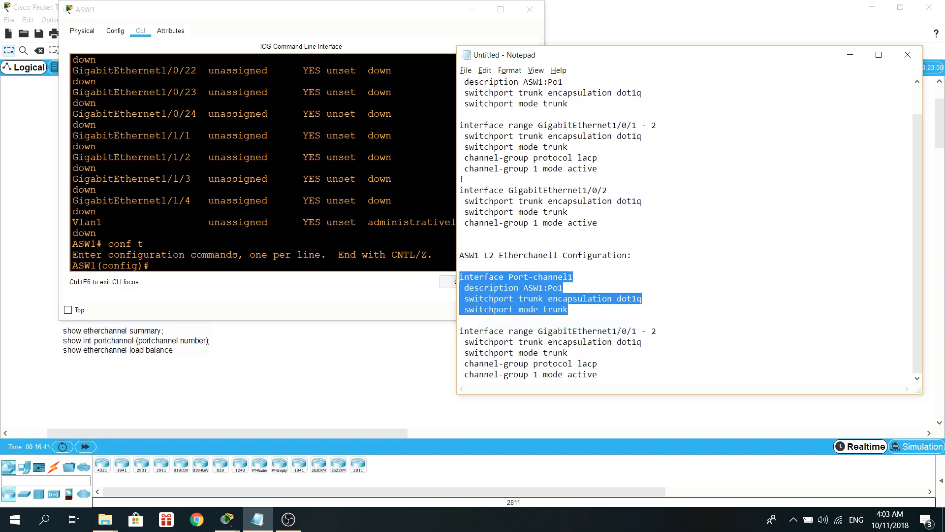
pyautogui.click(421, 277)
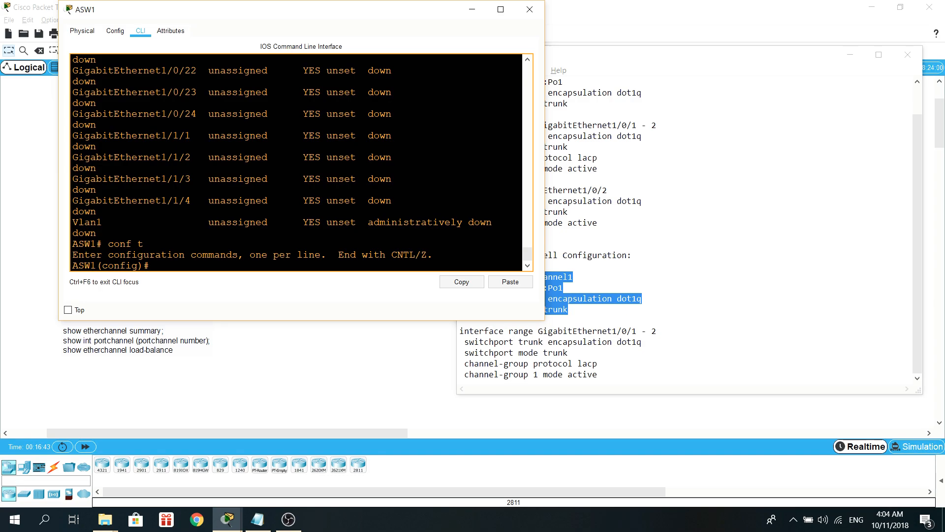
pyautogui.click(511, 281)
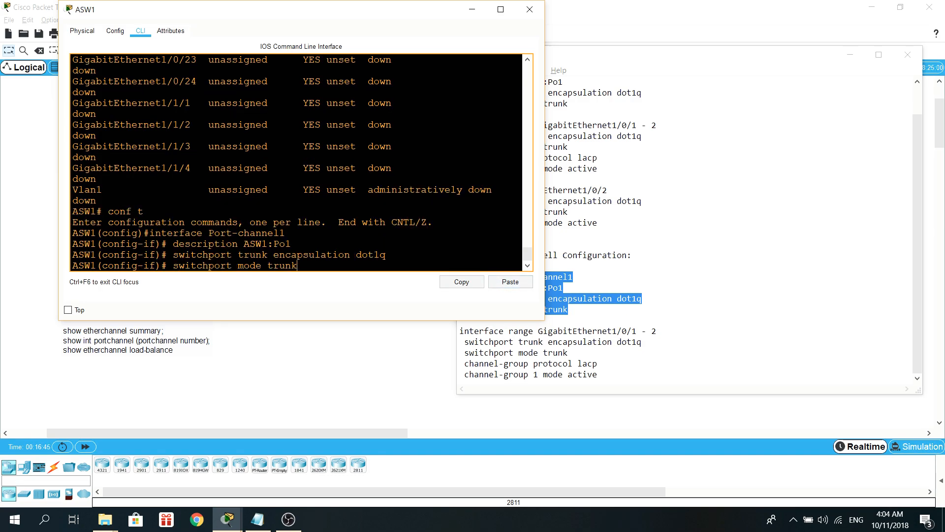
# - Leave configuration mode on ASW1 and save the configuration with wr
pyautogui.write('end')
pyautogui.press('Return')
pyautogui.write('wr')
pyautogui.press('Return')
pyautogui.press('Return')
pyautogui.press('Return')
# - Run show ip int br on ASW1 again and recheck the status of Port-channel1
pyautogui.write('show')
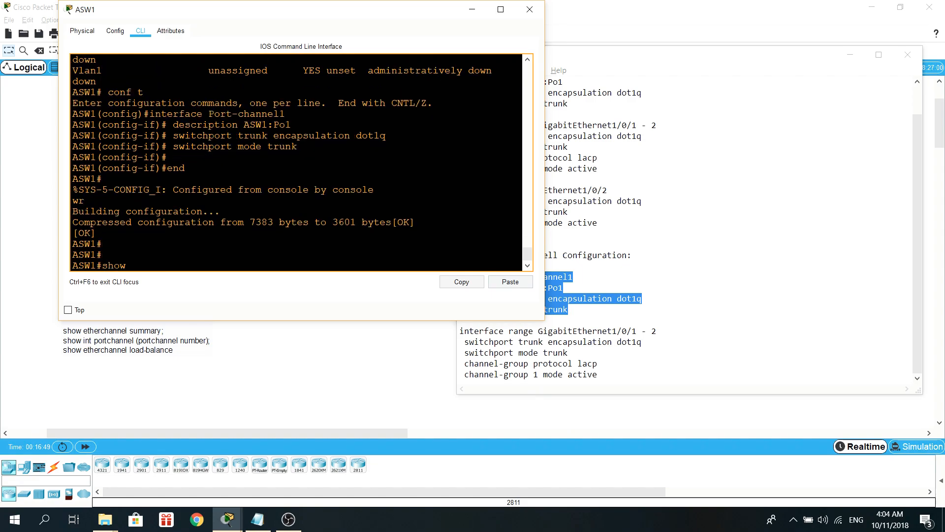
pyautogui.write(' ip int br')
pyautogui.press('Return')
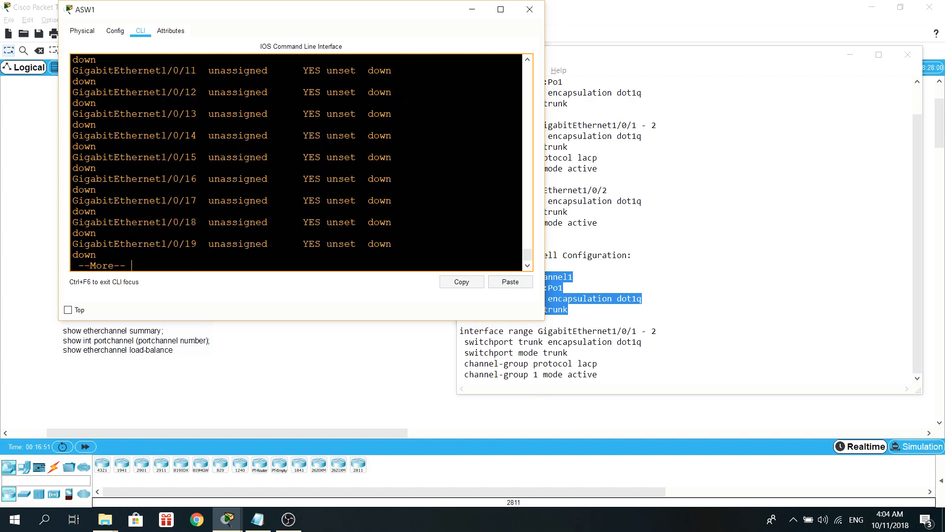
pyautogui.scroll(7, 295, 162)
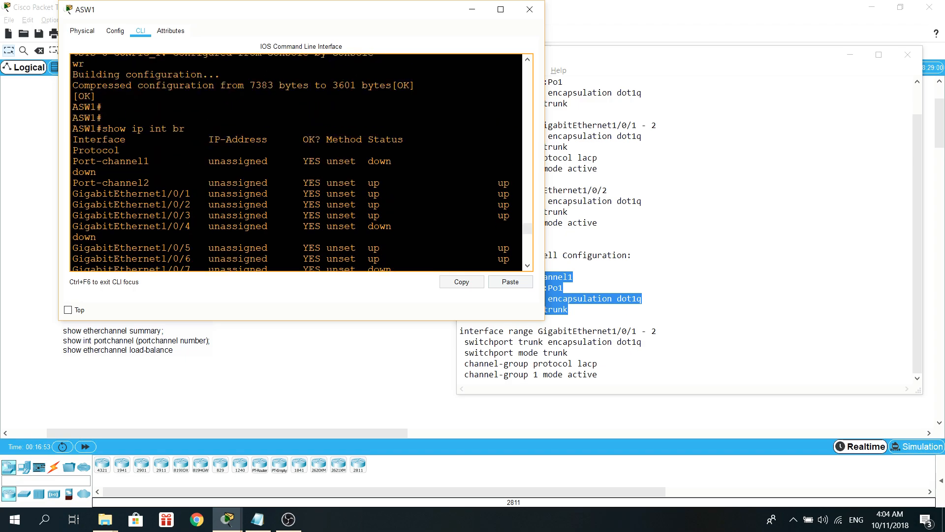
pyautogui.moveTo(150, 162); pyautogui.dragTo(72, 162)
pyautogui.click(73, 162)
pyautogui.scroll(-15, 148, 163)
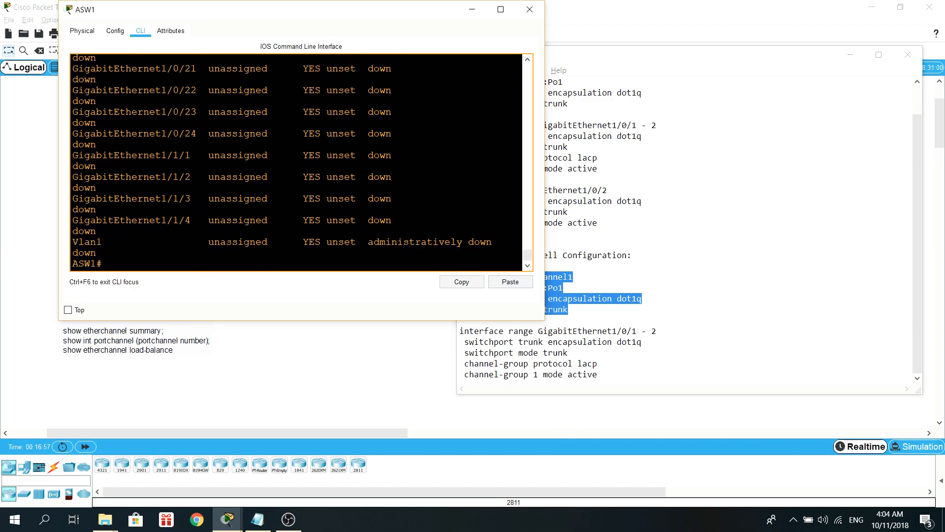
# - Display ASW1's running configuration with show run and examine the interface Port-channel1 section
pyautogui.press('Return')
pyautogui.write('show run')
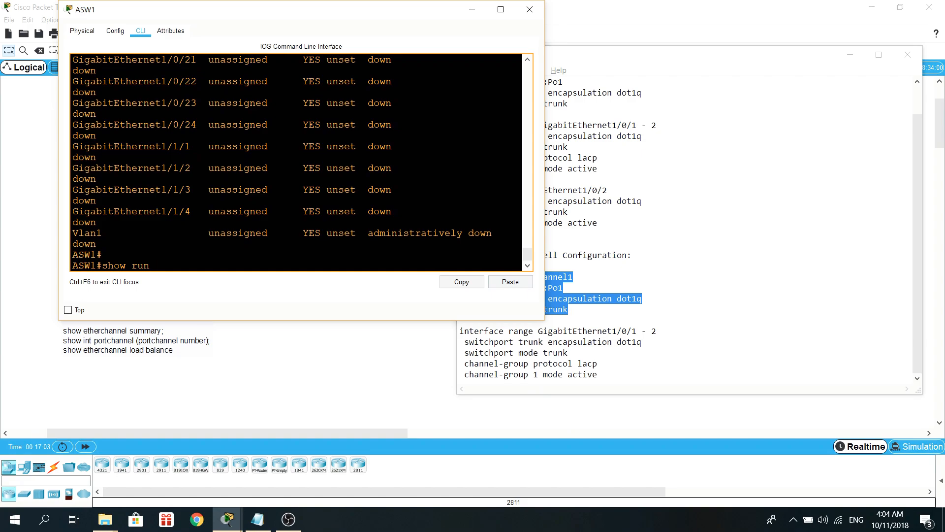
pyautogui.press('Return')
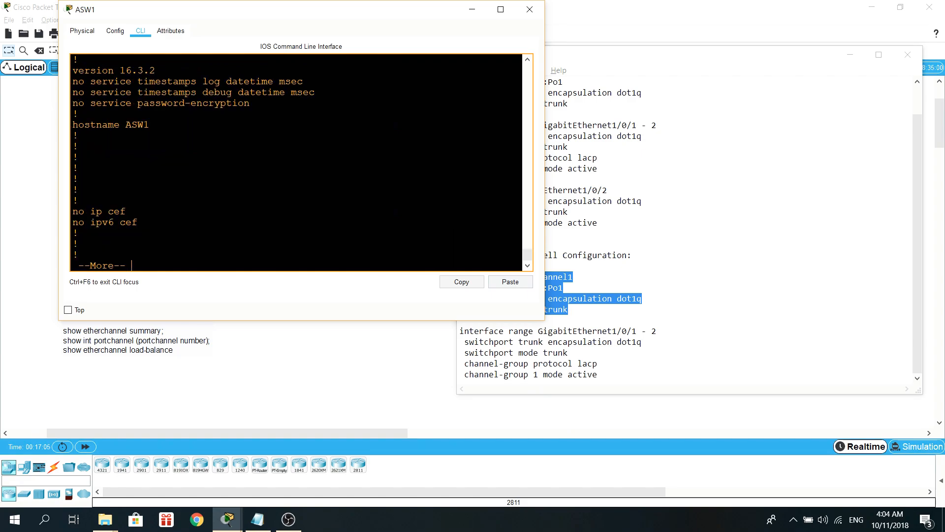
pyautogui.press('space')
pyautogui.press('space')
pyautogui.press('space')
pyautogui.scroll(20, 300, 162)
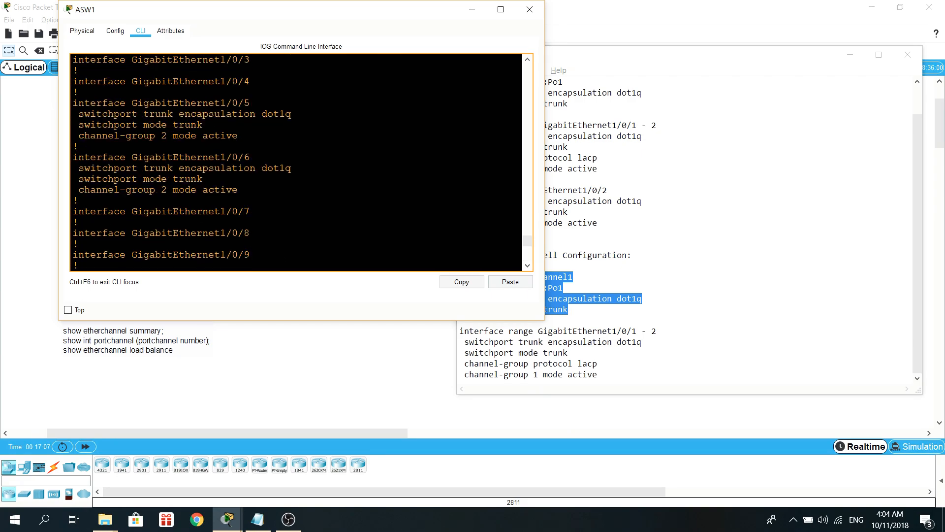
pyautogui.moveTo(203, 201); pyautogui.dragTo(61, 168)
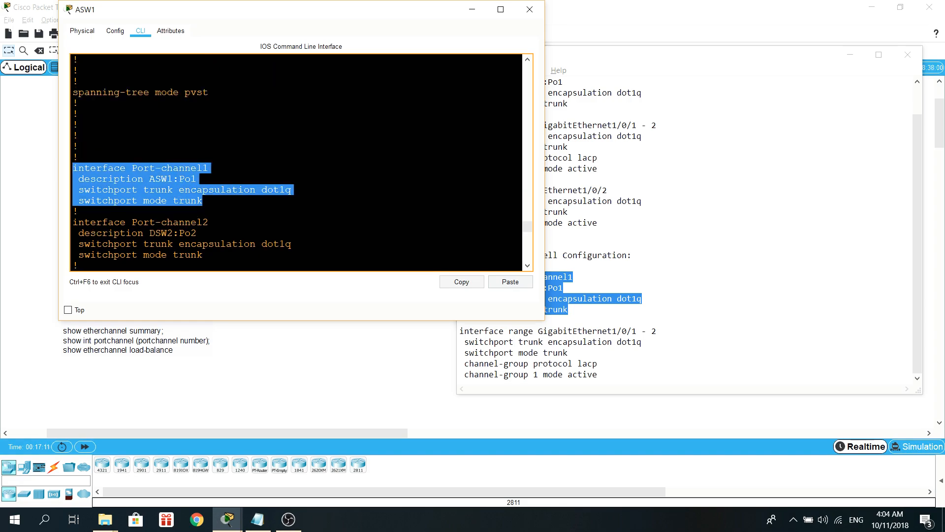
# - Examine the GigabitEthernet1/0/1 and GigabitEthernet1/0/2 sections of ASW1's running configuration, and quit the listing
pyautogui.scroll(-5, 296, 163)
pyautogui.moveTo(240, 217); pyautogui.dragTo(63, 136)
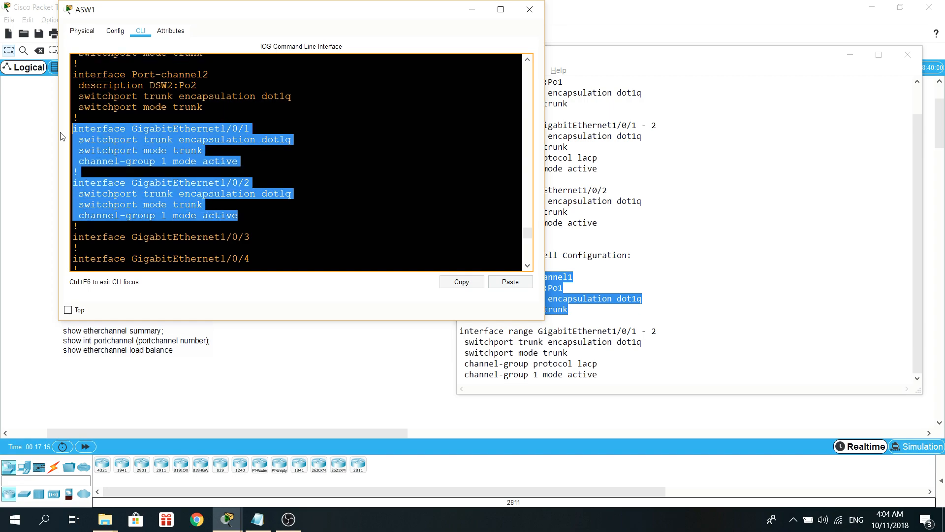
pyautogui.click(208, 187)
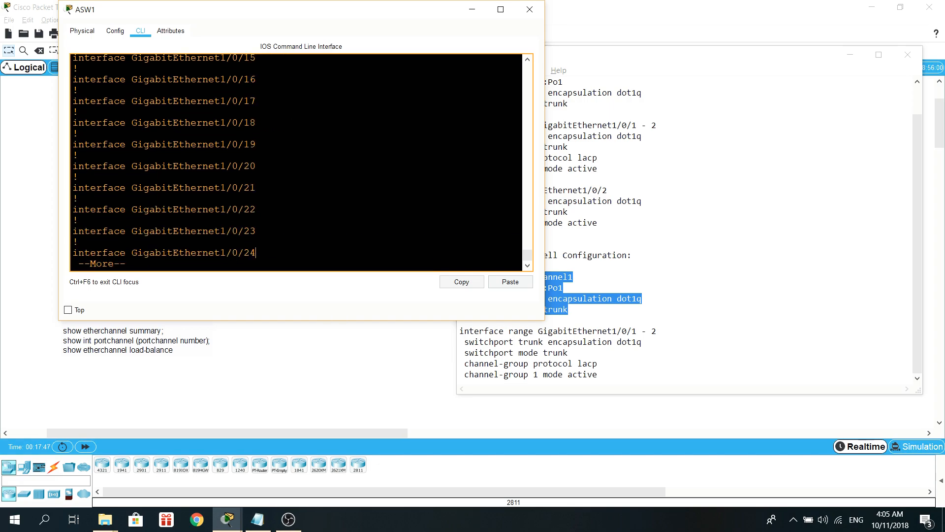
pyautogui.press('q')
pyautogui.moveTo(365, 7); pyautogui.dragTo(382, 43)
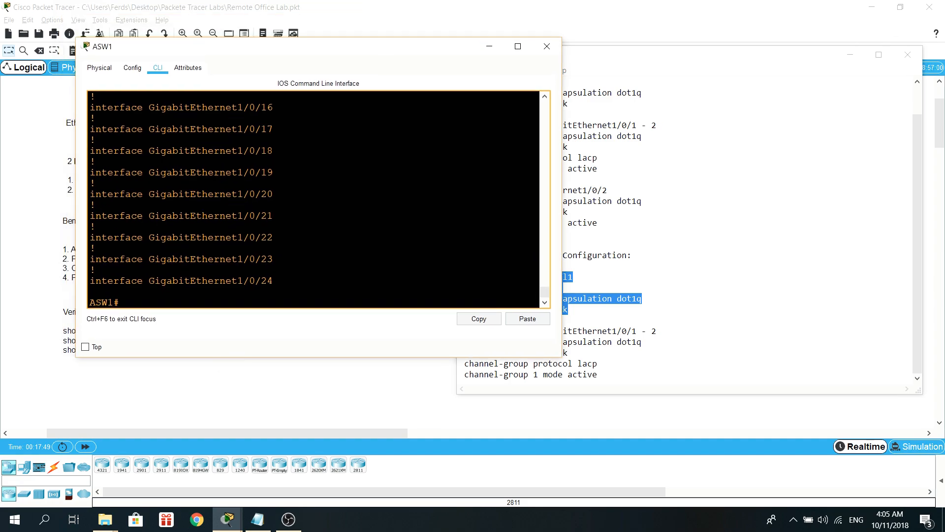
# - Switch to DSW1's console and enter privileged EXEC mode
pyautogui.moveTo(235, 523)
pyautogui.click(234, 463)
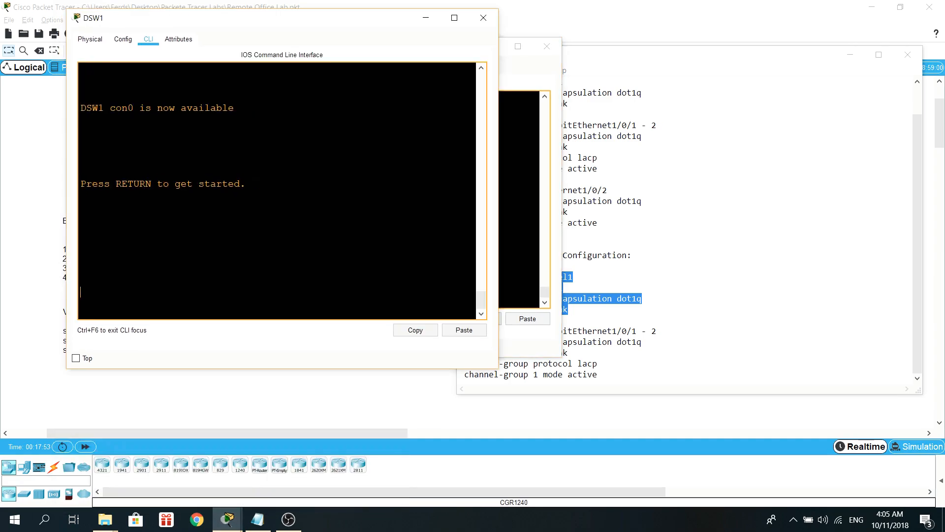
pyautogui.press('Return')
pyautogui.press('Return')
pyautogui.write('en')
pyautogui.press('Return')
# - Run show ip int br on DSW1 and check the Port-channel entries at the start of the listing
pyautogui.write('s')
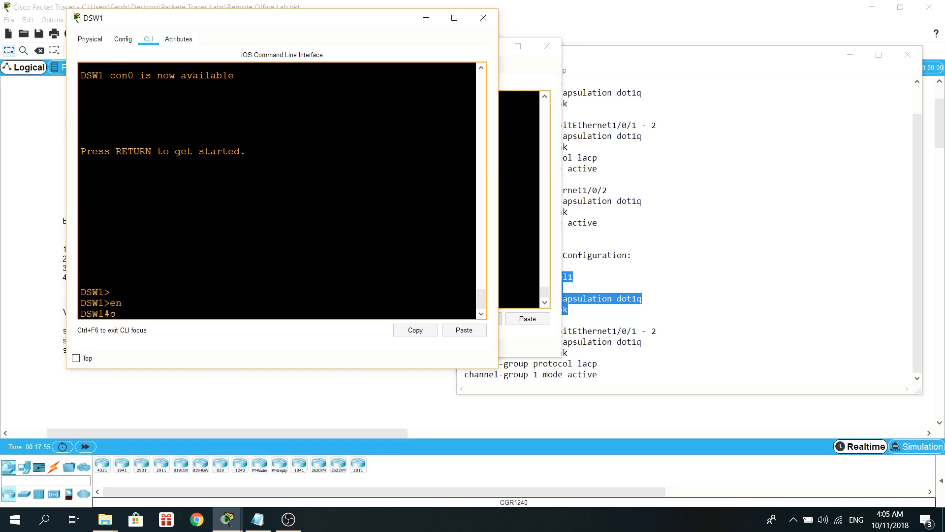
pyautogui.press('BackSpace')
pyautogui.write('conf t')
pyautogui.press('BackSpace')
pyautogui.press('BackSpace')
pyautogui.press('BackSpace')
pyautogui.press('BackSpace')
pyautogui.press('BackSpace')
pyautogui.press('BackSpace')
pyautogui.write('show ip int br')
pyautogui.press('Return')
pyautogui.press('space')
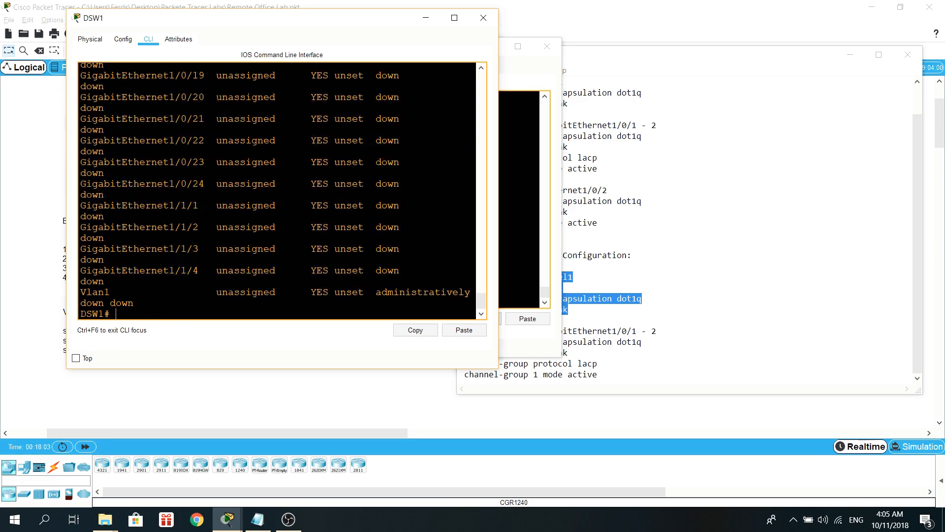
pyautogui.scroll(15, 279, 191)
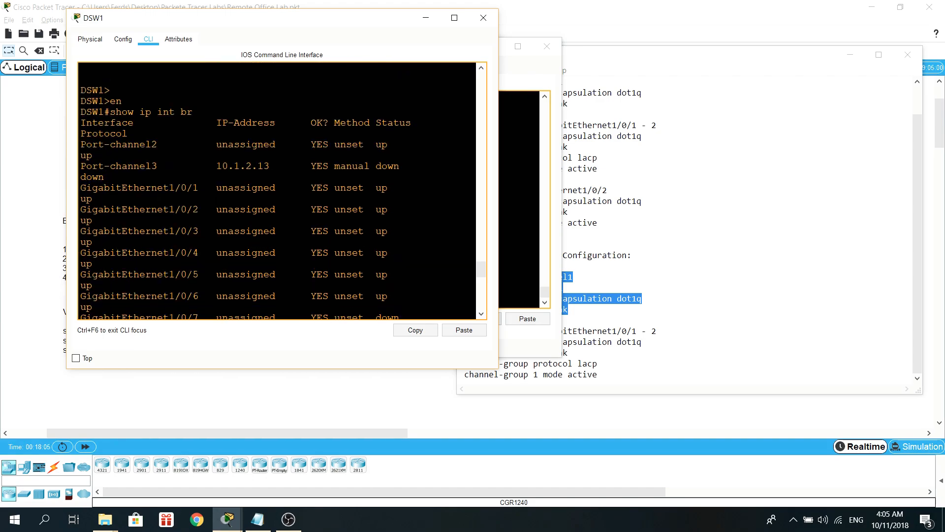
pyautogui.moveTo(92, 145); pyautogui.dragTo(139, 144)
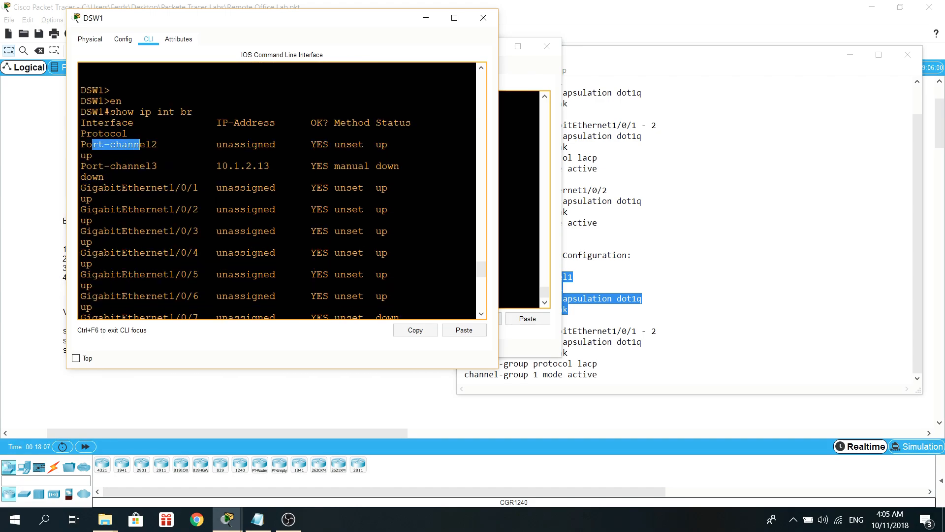
pyautogui.click(104, 144)
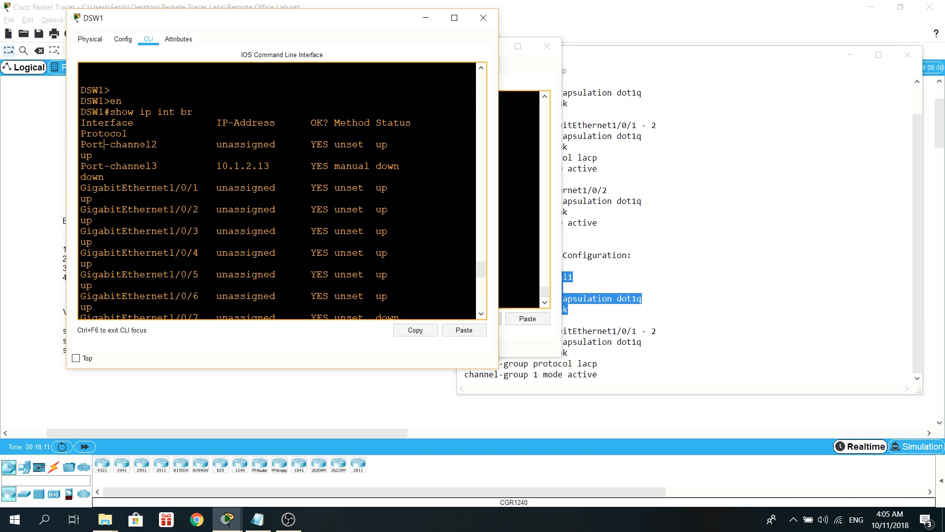
pyautogui.moveTo(86, 166); pyautogui.dragTo(211, 166)
pyautogui.click(159, 167)
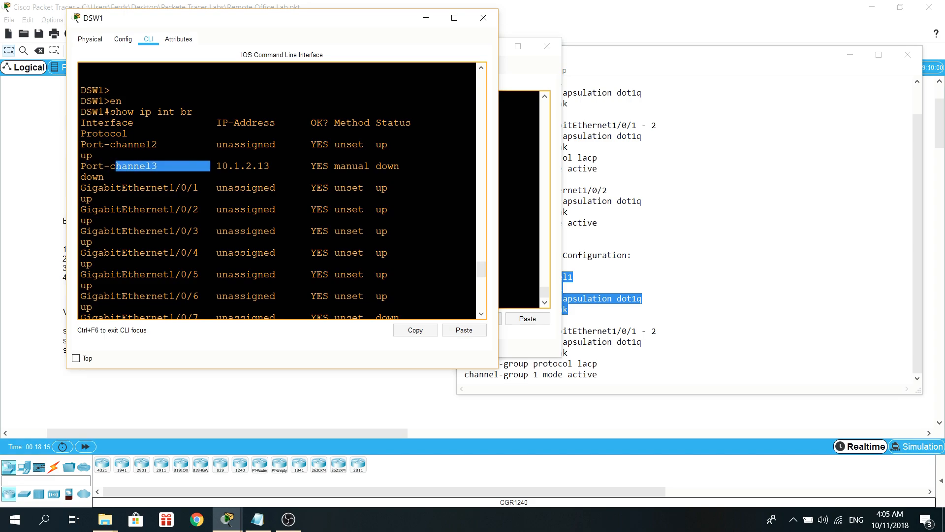
pyautogui.scroll(-15, 277, 191)
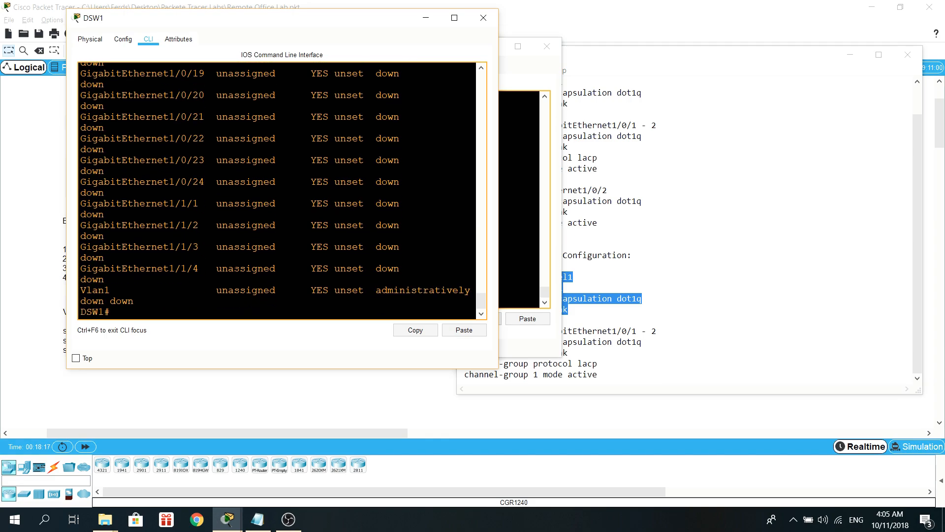
# - Enter DSW1's configuration mode and apply the Notepad lines that make range GigabitEthernet1/0/1 - 2 a dot1q trunk
pyautogui.click(611, 186)
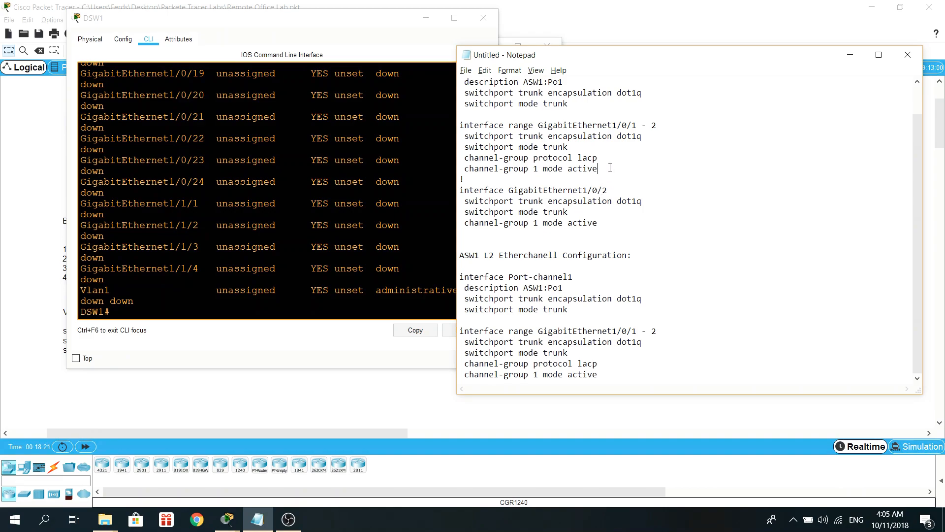
pyautogui.moveTo(569, 147); pyautogui.dragTo(459, 126)
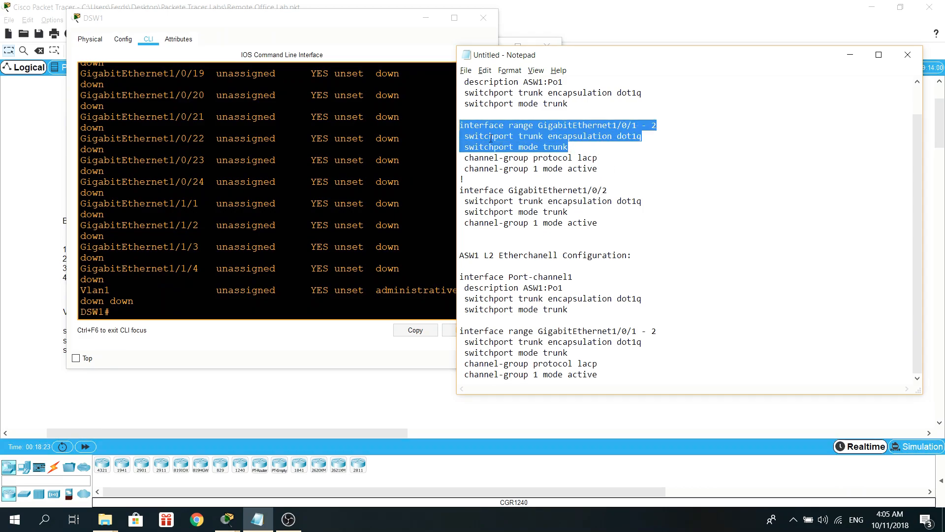
pyautogui.rightClick(491, 138)
pyautogui.click(515, 173)
pyautogui.click(384, 216)
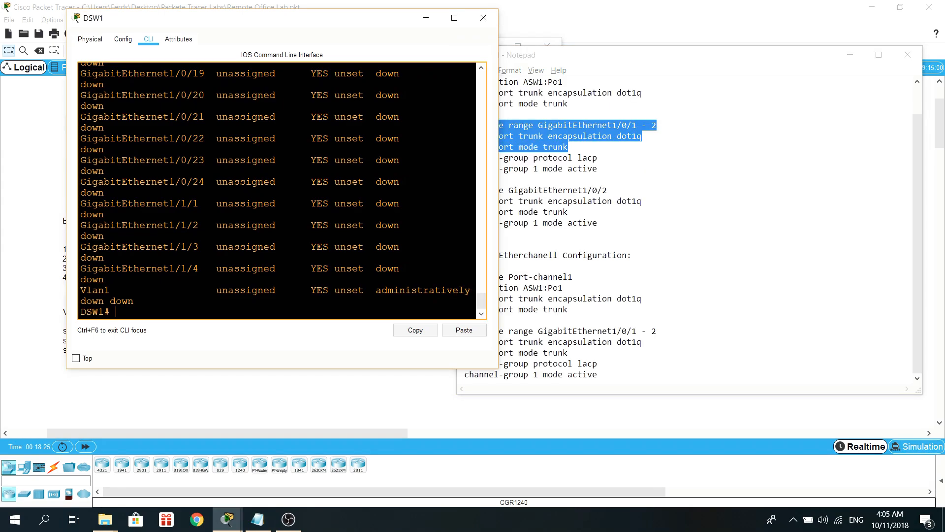
pyautogui.write('conf t')
pyautogui.press('Return')
pyautogui.click(464, 330)
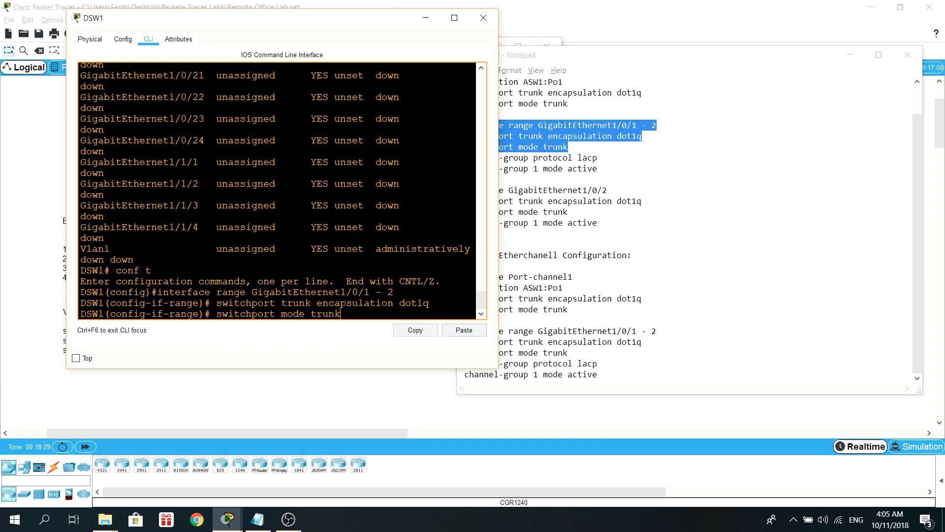
pyautogui.press('Return')
# - Try to apply the Notepad line channel-group protocol lacp to DSW1's interface range
pyautogui.hotkey('alt', 'Tab')
pyautogui.hotkey('alt', 'Tab')
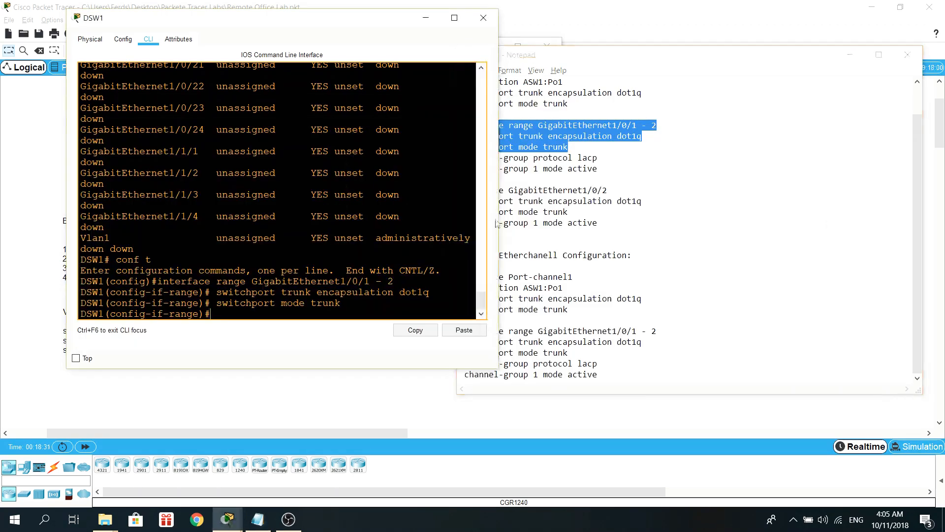
pyautogui.click(564, 178)
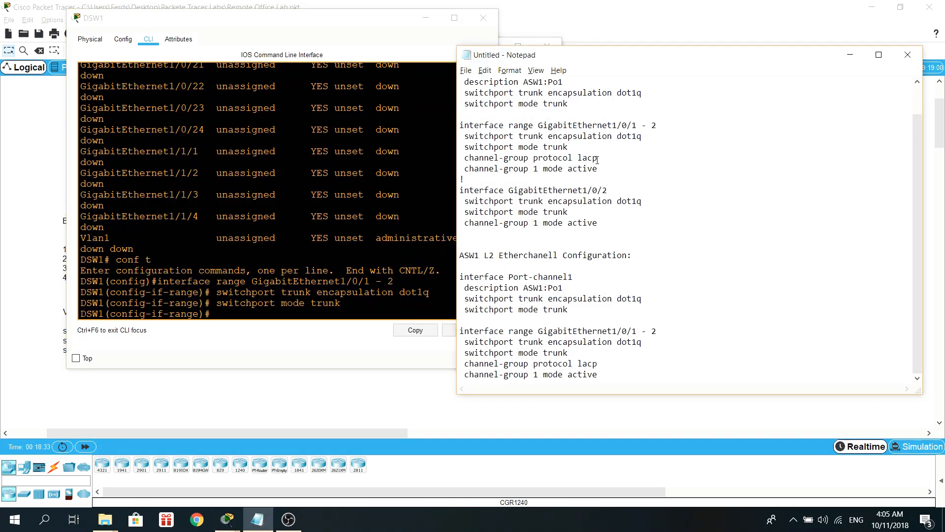
pyautogui.moveTo(597, 158); pyautogui.dragTo(464, 158)
pyautogui.rightClick(494, 158)
pyautogui.click(515, 192)
pyautogui.hotkey('alt', 'Tab')
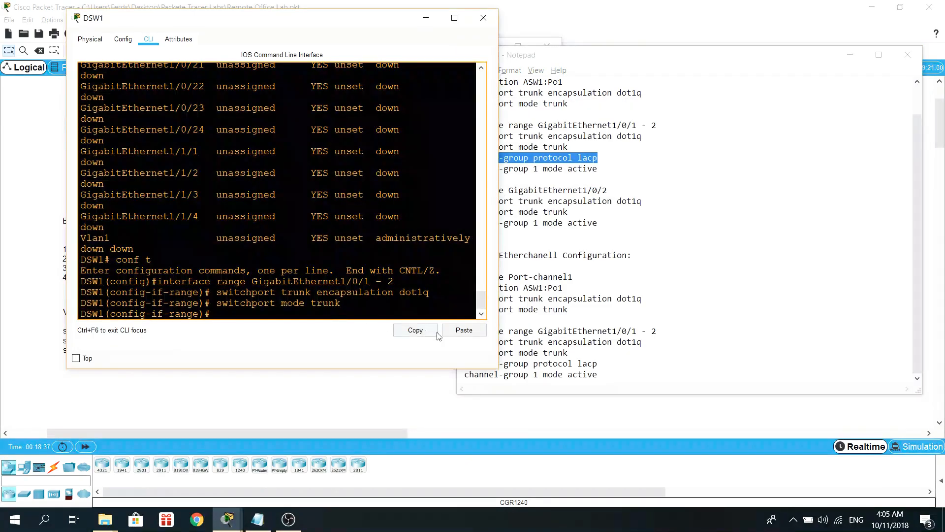
pyautogui.click(462, 330)
pyautogui.press('Return')
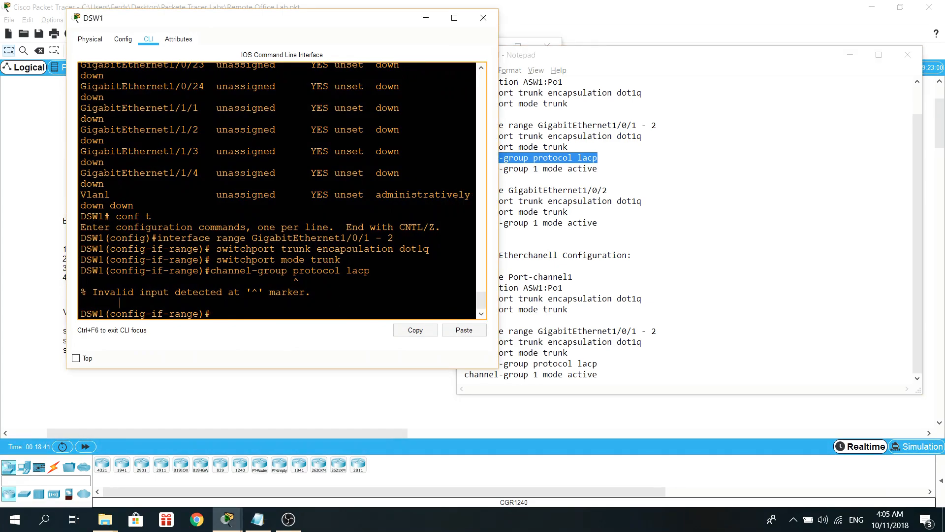
# - Recall and erase the channel-group protocol lacp command, and list the available interface range commands with ?
pyautogui.press('Up')
pyautogui.press('BackSpace')
pyautogui.press('BackSpace')
pyautogui.press('BackSpace')
pyautogui.press('BackSpace')
pyautogui.press('BackSpace')
pyautogui.press('BackSpace')
pyautogui.press('BackSpace')
pyautogui.press('BackSpace')
pyautogui.press('BackSpace')
pyautogui.press('BackSpace')
pyautogui.press('BackSpace')
pyautogui.press('BackSpace')
pyautogui.press('BackSpace')
pyautogui.press('BackSpace')
pyautogui.press('BackSpace')
pyautogui.press('BackSpace')
pyautogui.press('BackSpace')
pyautogui.press('BackSpace')
pyautogui.press('BackSpace')
pyautogui.press('BackSpace')
pyautogui.press('BackSpace')
pyautogui.press('BackSpace')
pyautogui.press('BackSpace')
pyautogui.press('BackSpace')
pyautogui.press('BackSpace')
pyautogui.write('?')
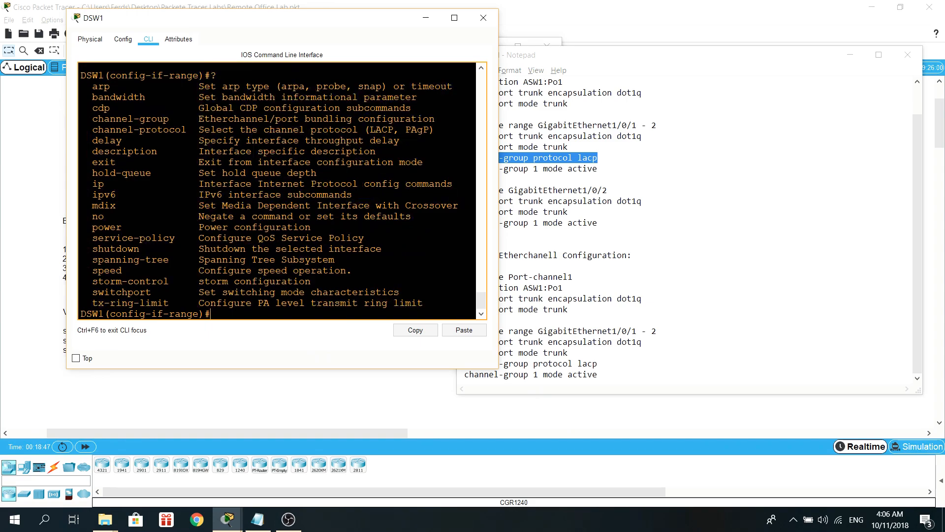
# - Set the link aggregation protocol of DSW1's interface range with channel-protocol lacp
pyautogui.write('cha')
pyautogui.press('Tab')
pyautogui.write('ne')
pyautogui.press('Tab')
pyautogui.press('BackSpace')
pyautogui.write('ne')
pyautogui.press('Tab')
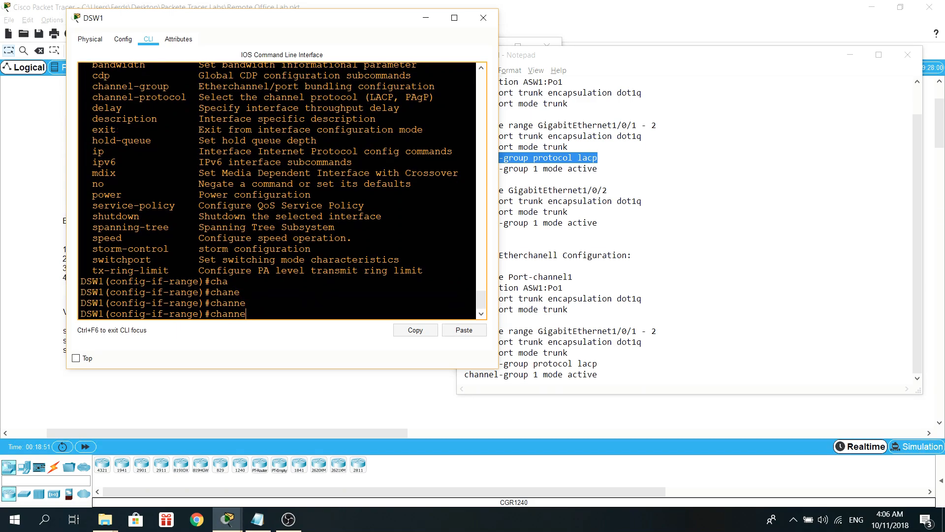
pyautogui.write('l-pro')
pyautogui.press('Tab')
pyautogui.write('la')
pyautogui.press('Tab')
pyautogui.press('Return')
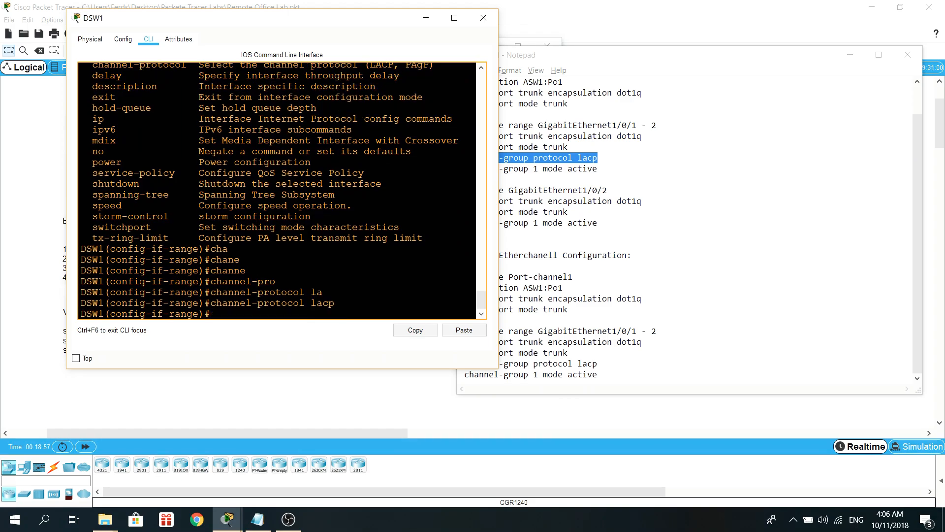
# - Copy channel-group 1 mode active from Notepad and apply it to DSW1's interface range, checking Port-channel1's status message
pyautogui.click(686, 113)
pyautogui.moveTo(599, 168); pyautogui.dragTo(463, 171)
pyautogui.rightClick(553, 170)
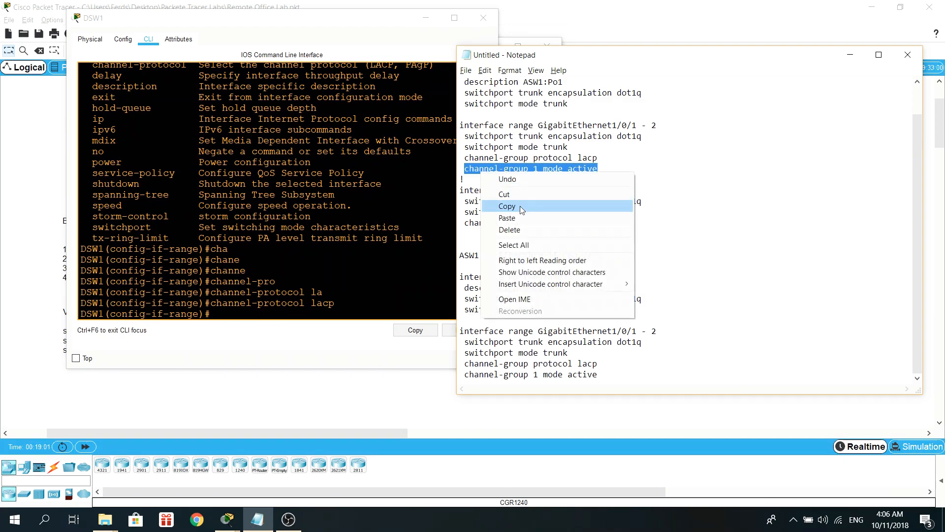
pyautogui.click(569, 205)
pyautogui.click(339, 319)
pyautogui.click(448, 330)
pyautogui.press('Return')
pyautogui.press('Return')
pyautogui.press('Return')
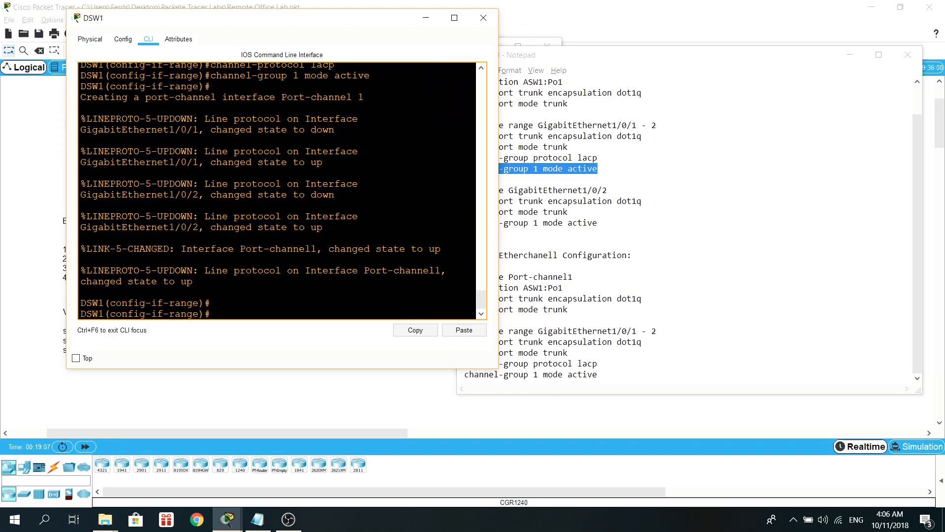
pyautogui.moveTo(437, 271); pyautogui.dragTo(334, 271)
pyautogui.click(336, 271)
# - Copy the whole interface Port-channel1 block from the DSW1 section in Notepad and return to DSW1's console
pyautogui.click(640, 155)
pyautogui.moveTo(584, 104); pyautogui.dragTo(463, 83)
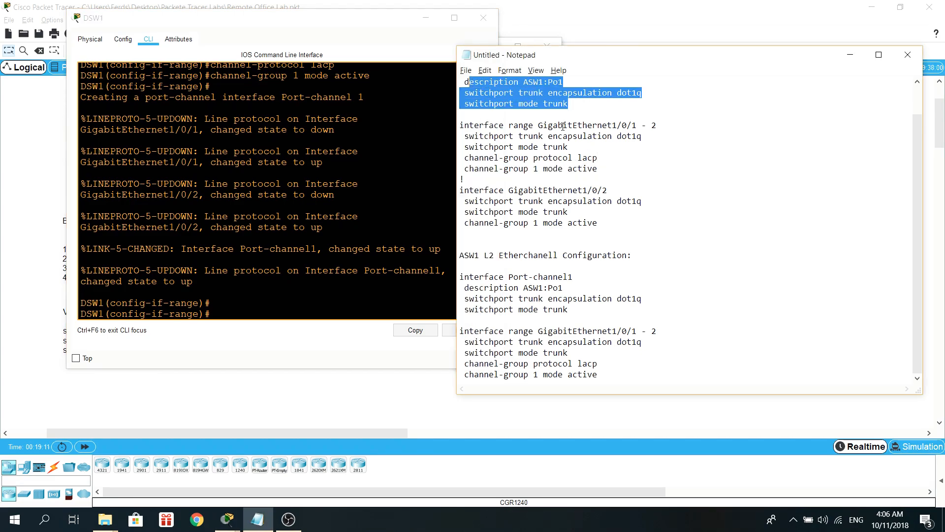
pyautogui.scroll(1, 565, 126)
pyautogui.click(584, 137)
pyautogui.moveTo(586, 137); pyautogui.dragTo(454, 103)
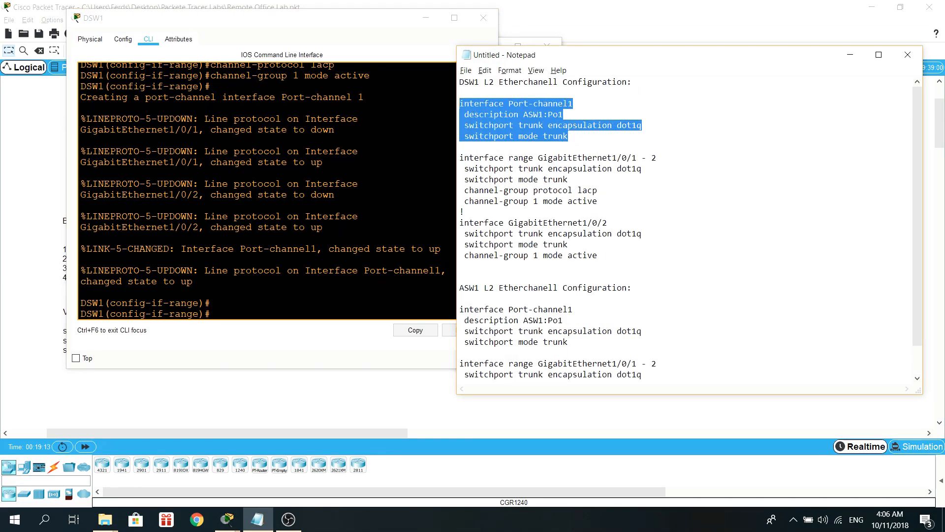
pyautogui.rightClick(484, 110)
pyautogui.click(507, 145)
pyautogui.hotkey('alt', 'Tab')
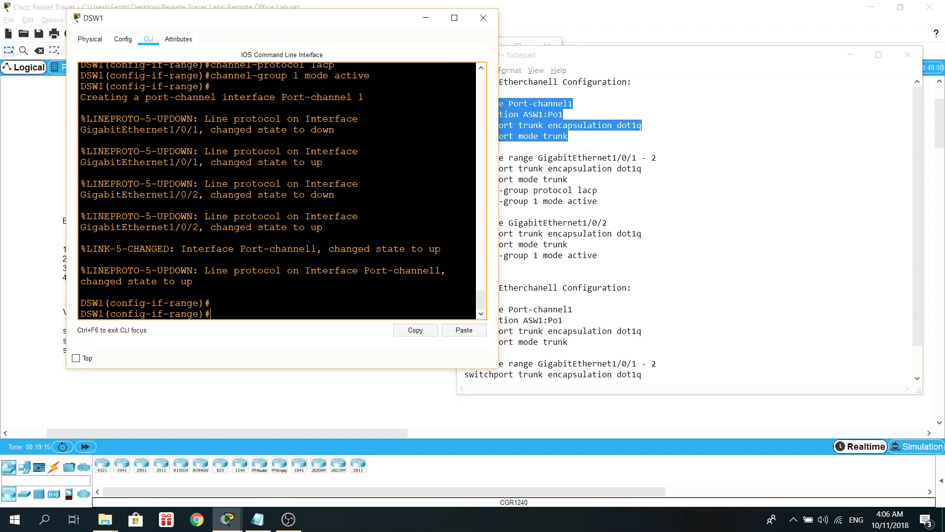
# - Exit interface range mode and configure Port-channel1 on DSW1 with description ASW1:Po1, dot1q encapsulation and trunk mode
pyautogui.write('exit')
pyautogui.press('Return')
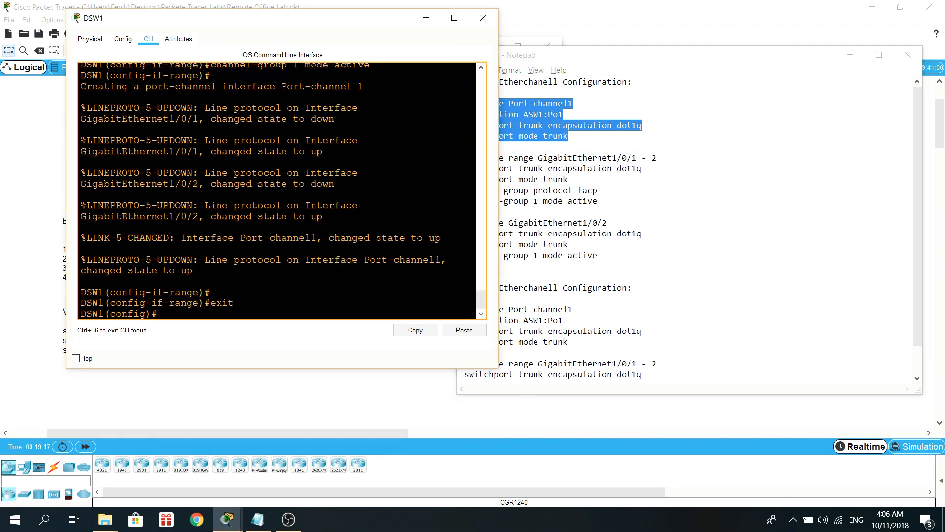
pyautogui.press('Return')
pyautogui.press('Return')
pyautogui.click(463, 329)
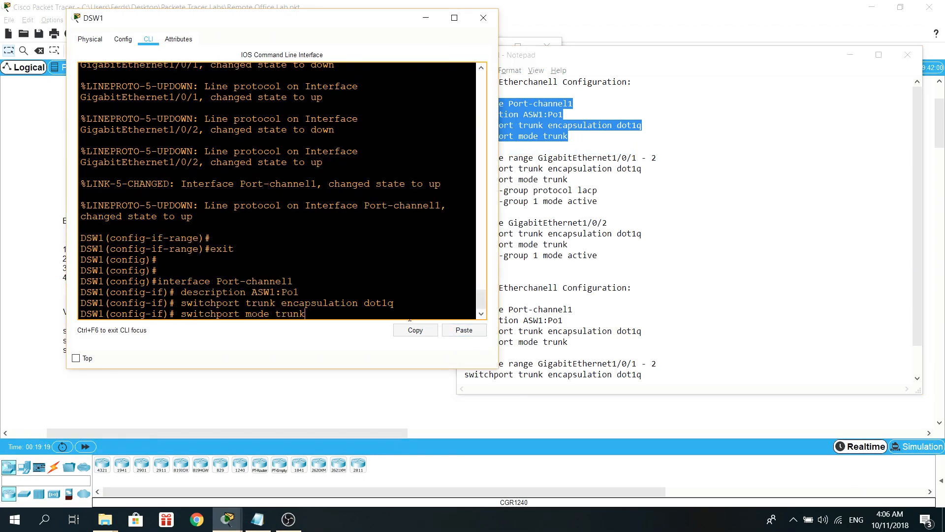
# - End configuration mode on DSW1 and save the configuration with wr
pyautogui.write('end')
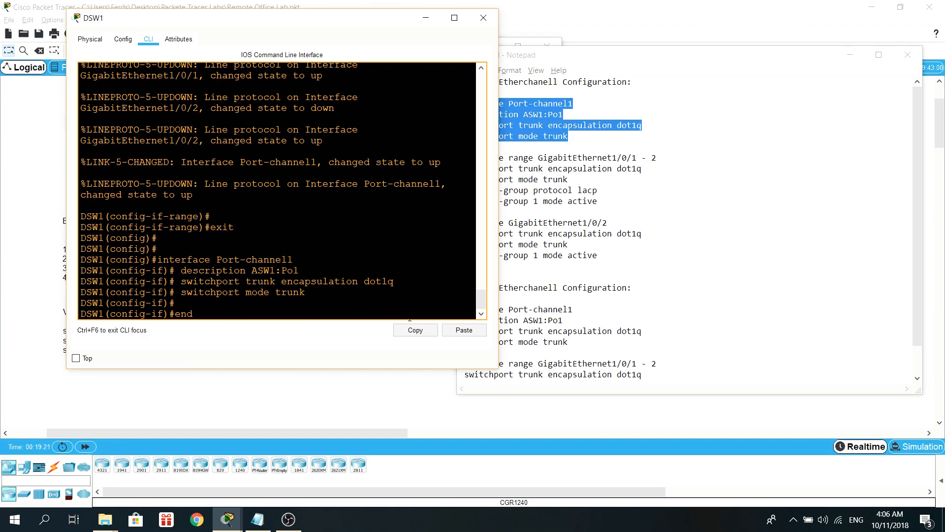
pyautogui.press('Return')
pyautogui.press('Return')
pyautogui.write('wr')
pyautogui.press('Return')
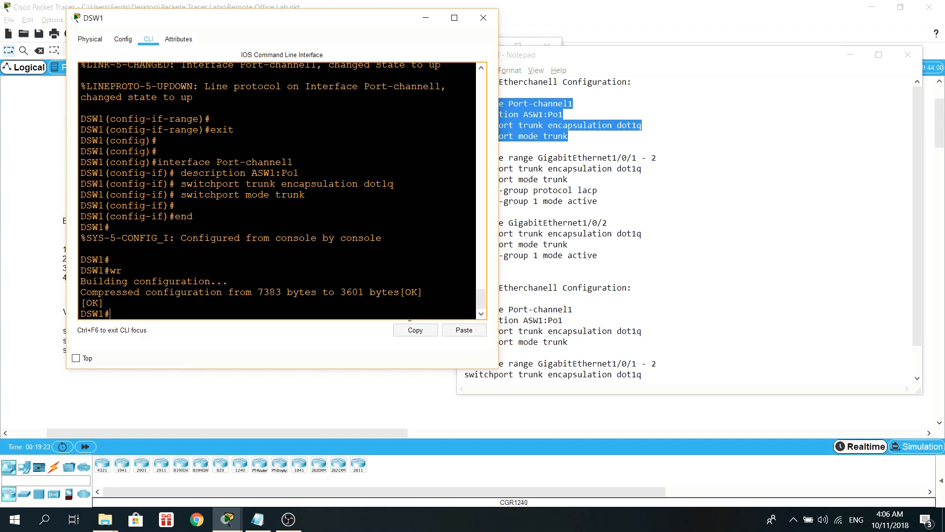
# - Switch to ASW1's console and enter global configuration mode with conf t
pyautogui.click(227, 519)
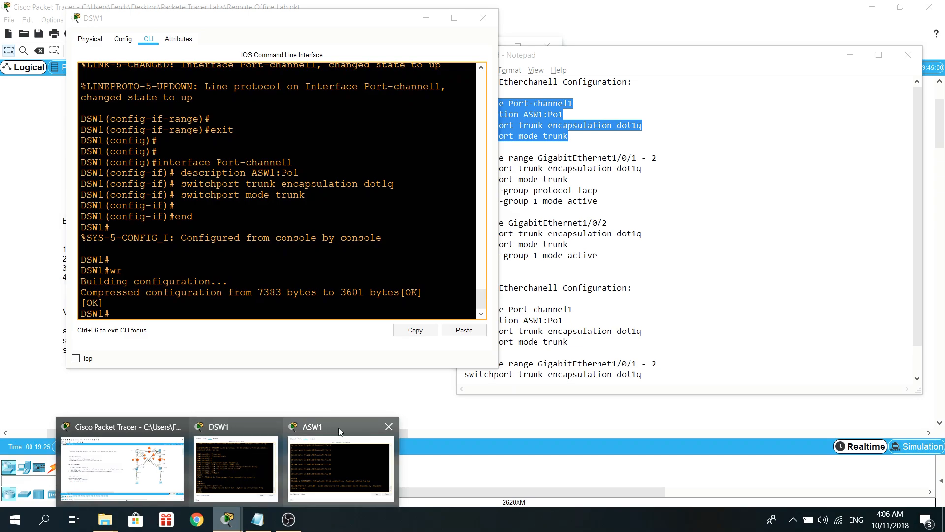
pyautogui.click(339, 427)
pyautogui.press('Return')
pyautogui.press('Return')
pyautogui.write('c')
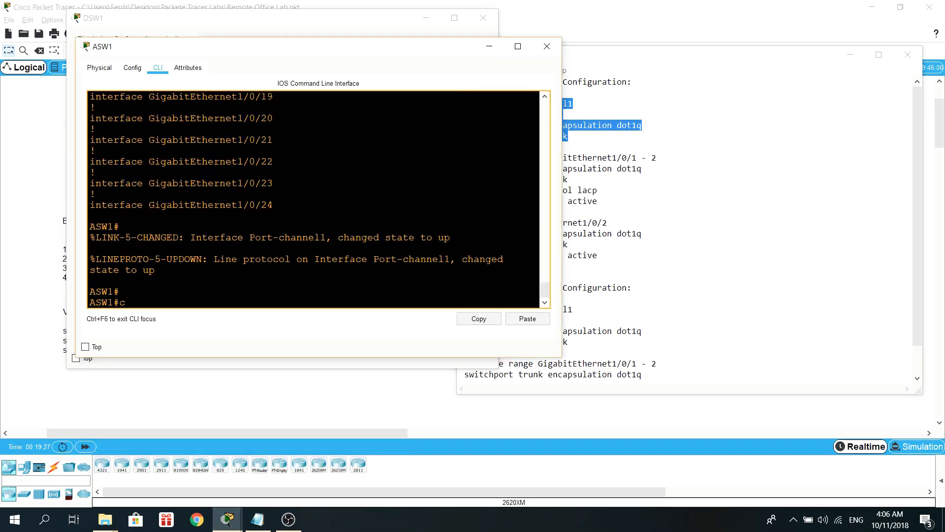
pyautogui.write('on')
pyautogui.press('BackSpace')
pyautogui.press('BackSpace')
pyautogui.press('BackSpace')
pyautogui.write('show r')
pyautogui.press('BackSpace')
pyautogui.press('BackSpace')
pyautogui.press('BackSpace')
pyautogui.press('BackSpace')
pyautogui.press('BackSpace')
pyautogui.press('BackSpace')
pyautogui.write('conf t')
pyautogui.press('Return')
# - Copy the line interface range GigabitEthernet1/0/1 - 2 from the ASW1 section in Notepad and return to ASW1's console
pyautogui.click(934, 224)
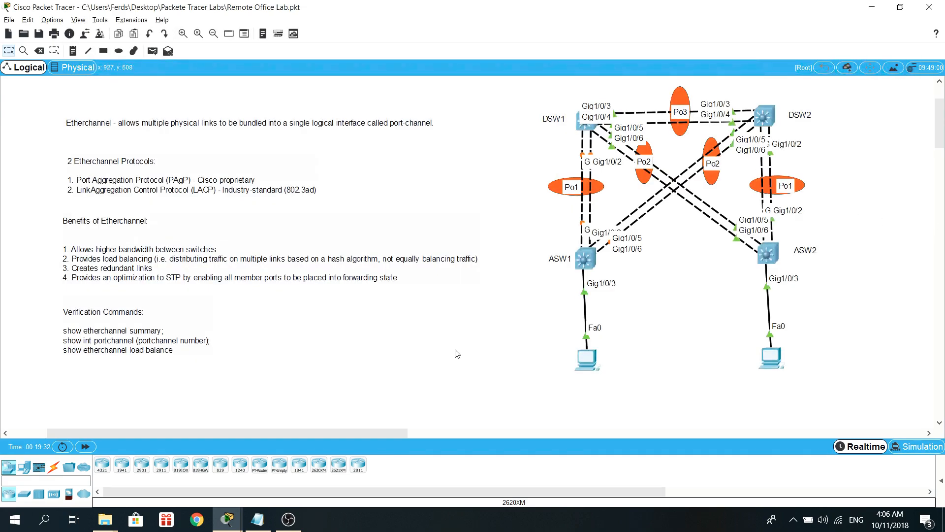
pyautogui.click(260, 518)
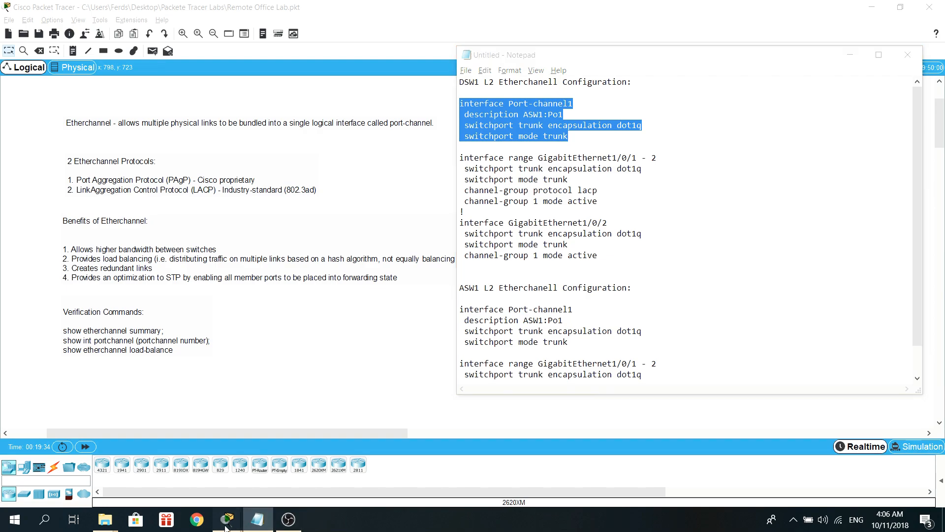
pyautogui.moveTo(227, 518)
pyautogui.click(329, 438)
pyautogui.click(269, 519)
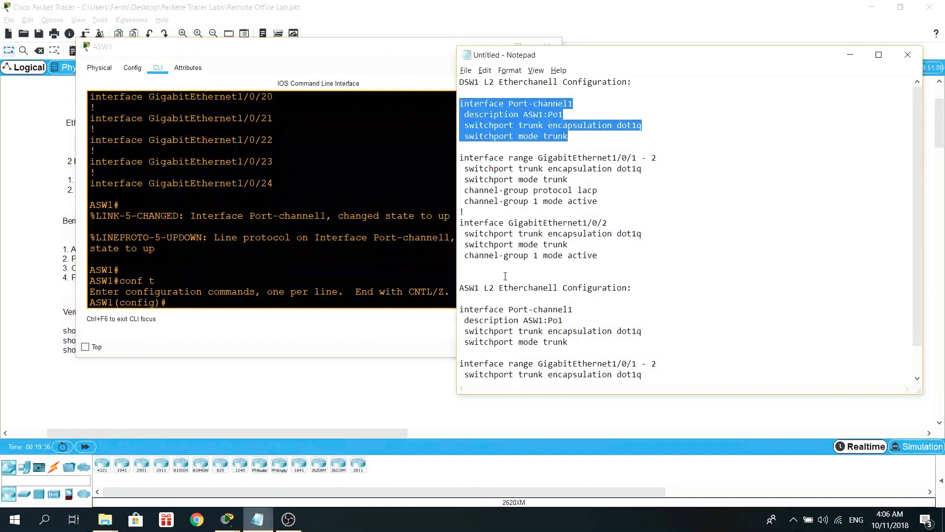
pyautogui.click(547, 258)
pyautogui.scroll(-1, 614, 355)
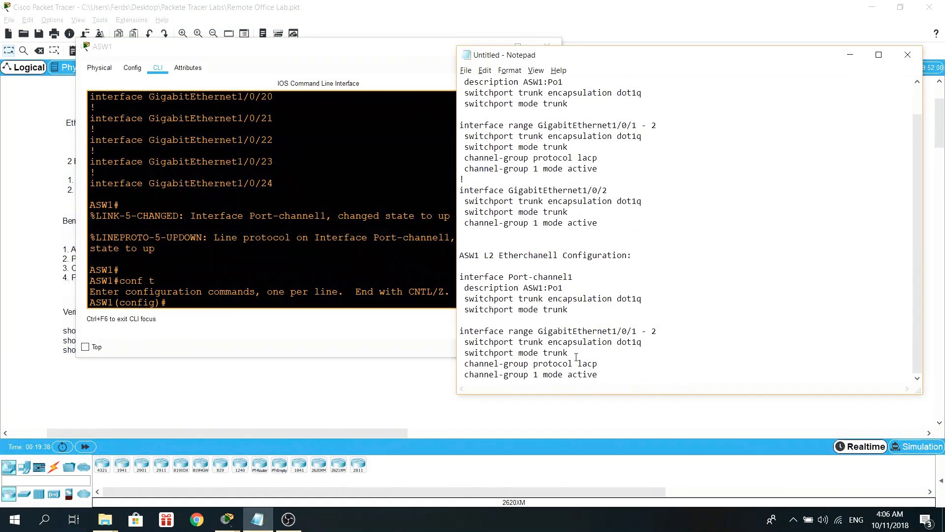
pyautogui.moveTo(658, 331); pyautogui.dragTo(449, 324)
pyautogui.rightClick(484, 331)
pyautogui.click(507, 368)
pyautogui.click(316, 320)
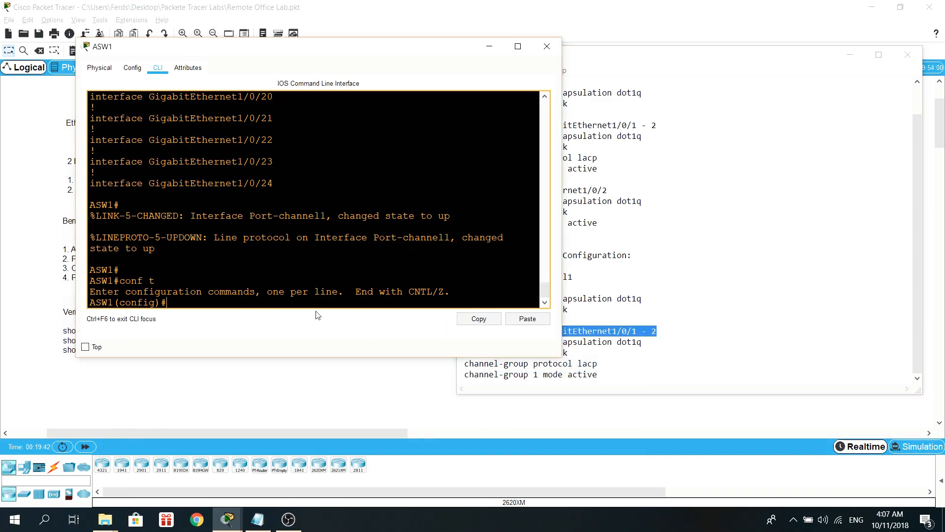
# - Enter configuration of interface range GigabitEthernet1/0/1 - 2 on ASW1 and list the commands available there
pyautogui.click(528, 318)
pyautogui.press('Return')
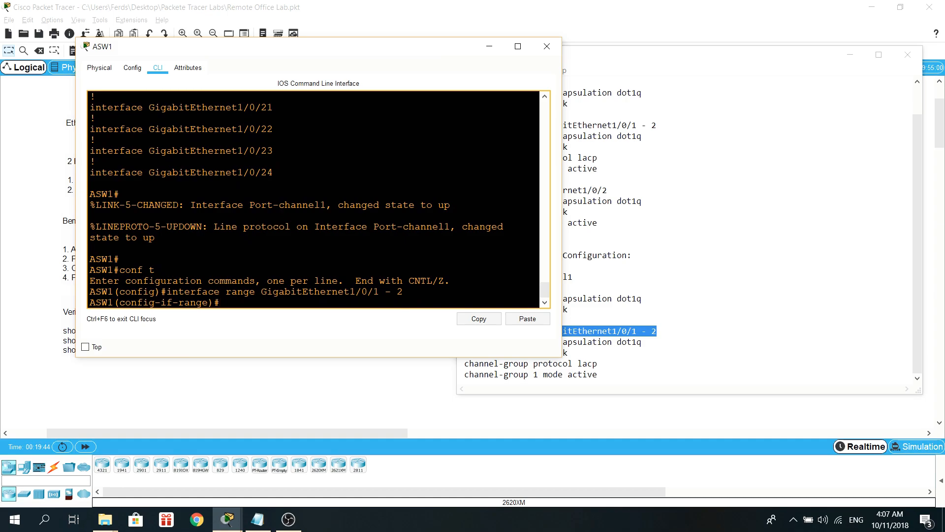
pyautogui.write('cha')
pyautogui.press('Tab')
pyautogui.press('BackSpace')
pyautogui.press('BackSpace')
pyautogui.press('BackSpace')
pyautogui.write('?')
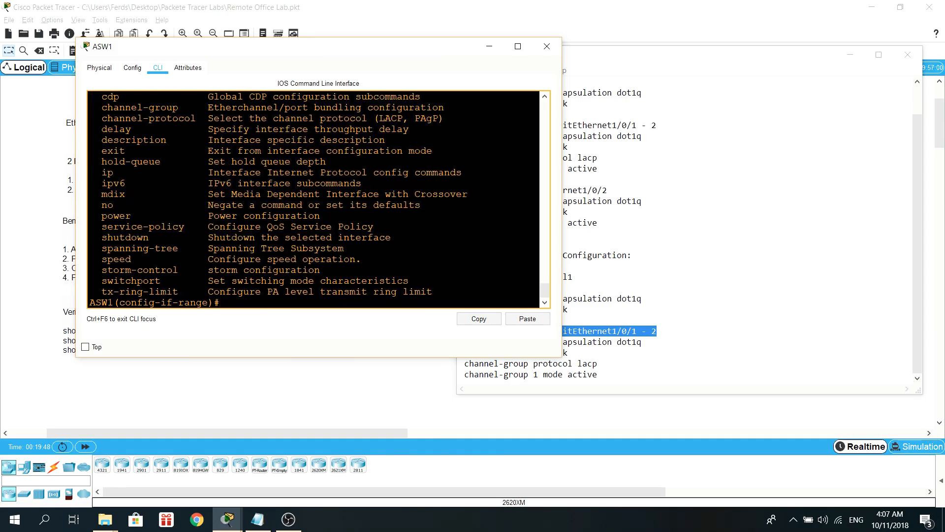
# - Set the channel protocol of ASW1's selected interface range to LACP with channel-protocol lacp
pyautogui.write('channel-pro')
pyautogui.press('Tab')
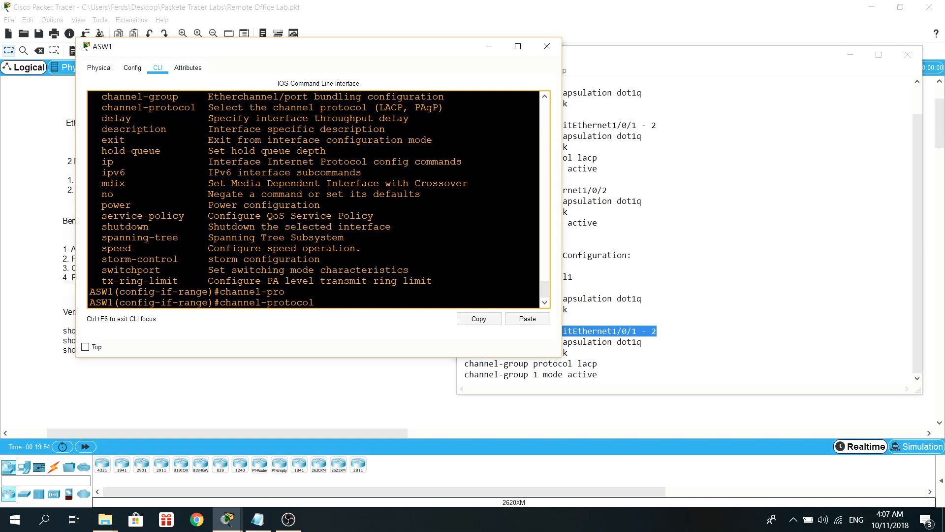
pyautogui.write('la')
pyautogui.press('Tab')
pyautogui.press('Return')
pyautogui.press('Return')
pyautogui.press('Return')
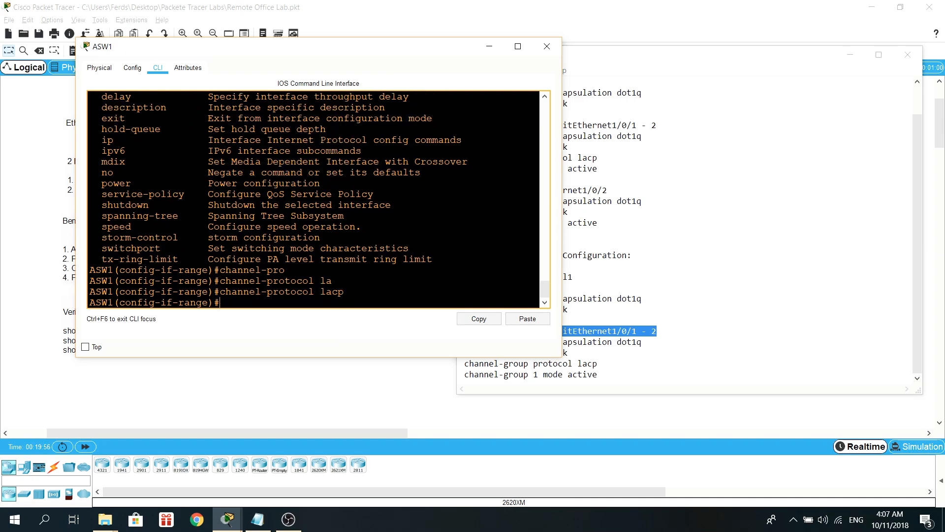
# - End configuration mode on ASW1 and save the configuration with wr
pyautogui.write('e')
pyautogui.write('nd')
pyautogui.press('Return')
pyautogui.write('wr')
pyautogui.press('Return')
# - Run show ip int br on ASW1, widen the console and check the Port-channel1 entry
pyautogui.write('show')
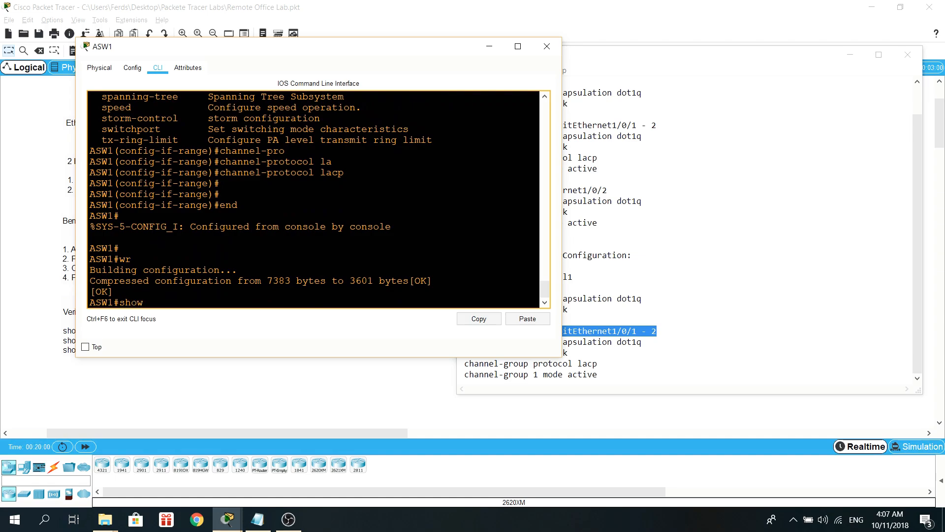
pyautogui.write(' ip int br')
pyautogui.press('Return')
pyautogui.scroll(15, 314, 200)
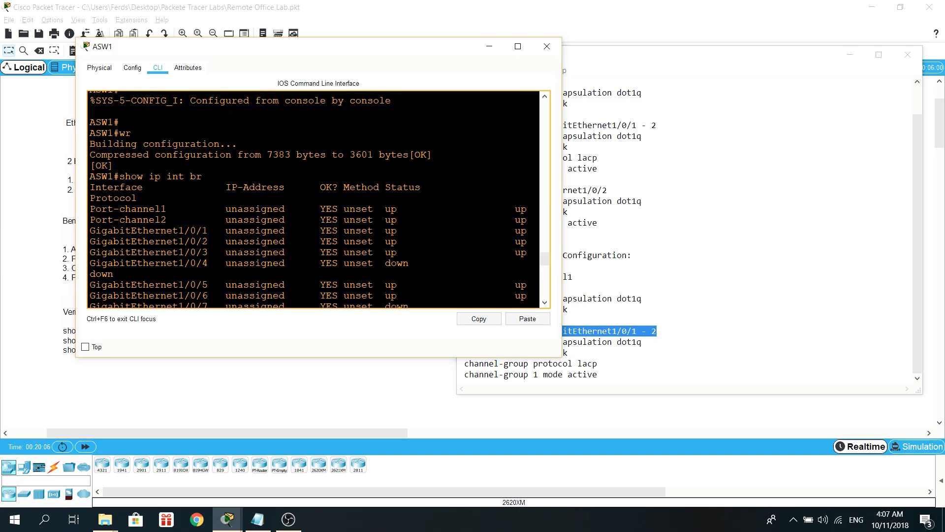
pyautogui.moveTo(562, 223); pyautogui.dragTo(778, 223)
pyautogui.scroll(6, 423, 200)
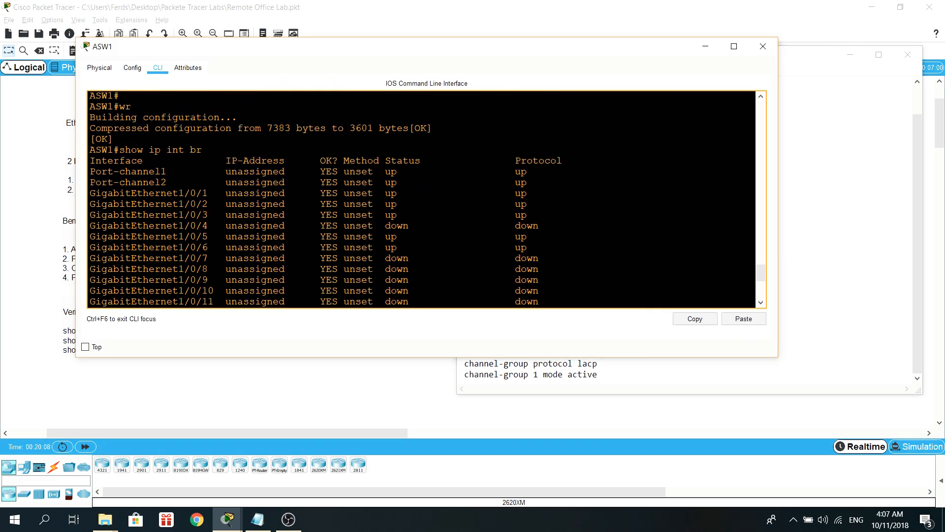
pyautogui.scroll(4, 421, 199)
pyautogui.moveTo(119, 260); pyautogui.dragTo(362, 260)
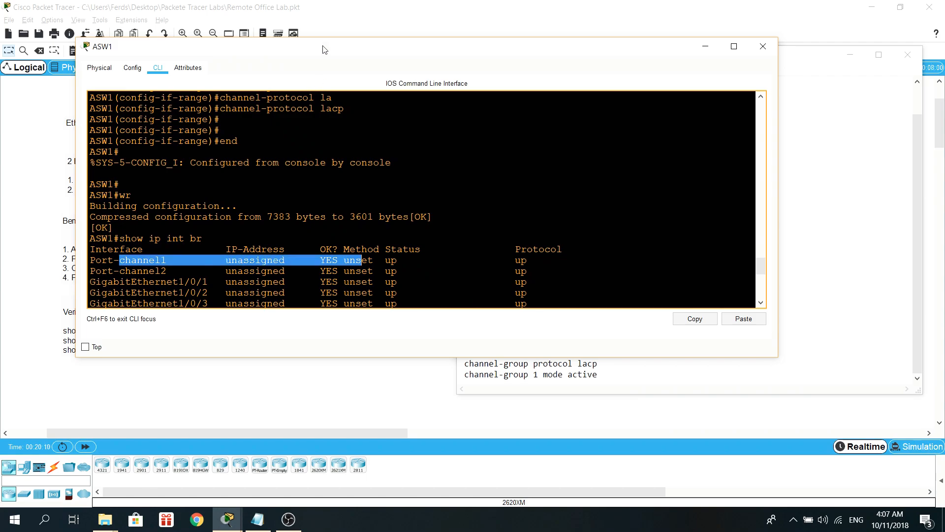
# - Bring up DSW1's console and arrange it beside a narrowed ASW1 console for comparison
pyautogui.moveTo(319, 53); pyautogui.dragTo(449, 78)
pyautogui.moveTo(227, 520)
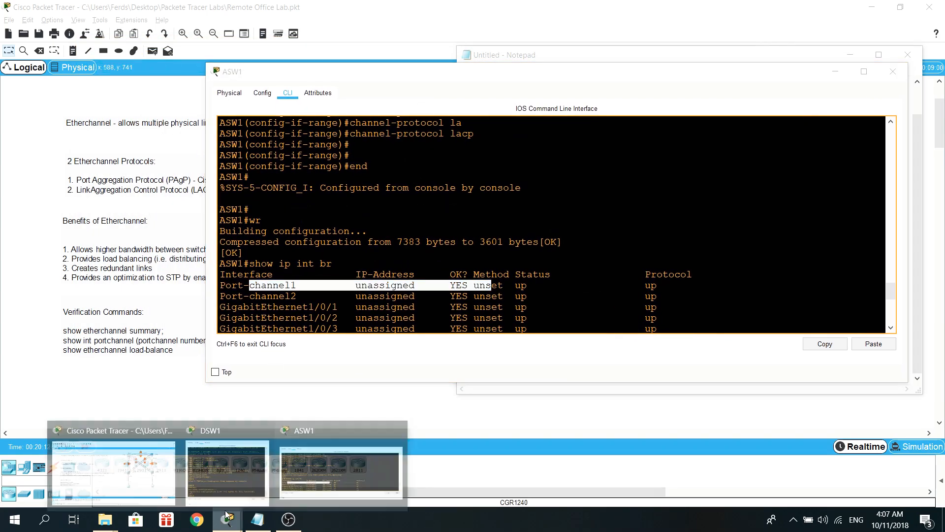
pyautogui.click(228, 434)
pyautogui.moveTo(272, 18); pyautogui.dragTo(605, 52)
pyautogui.moveTo(348, 81); pyautogui.dragTo(220, 67)
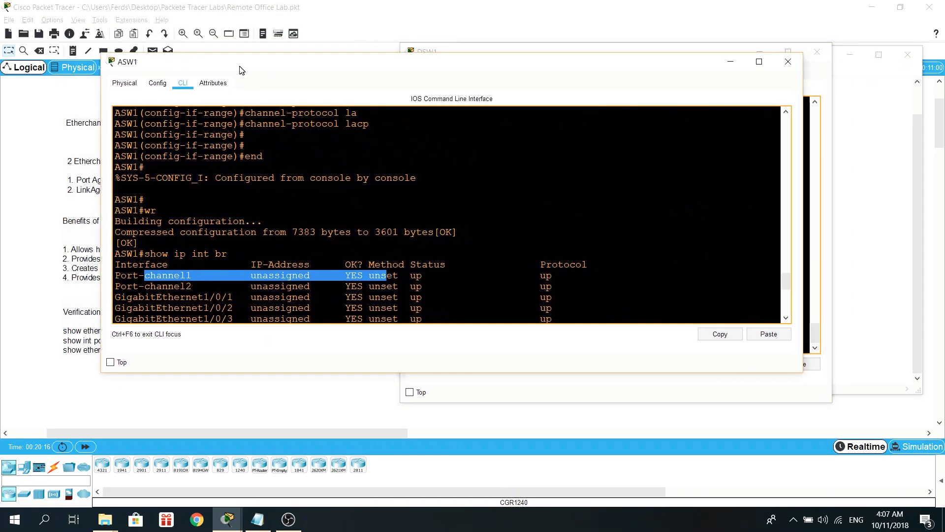
pyautogui.moveTo(791, 207); pyautogui.dragTo(578, 205)
pyautogui.click(636, 250)
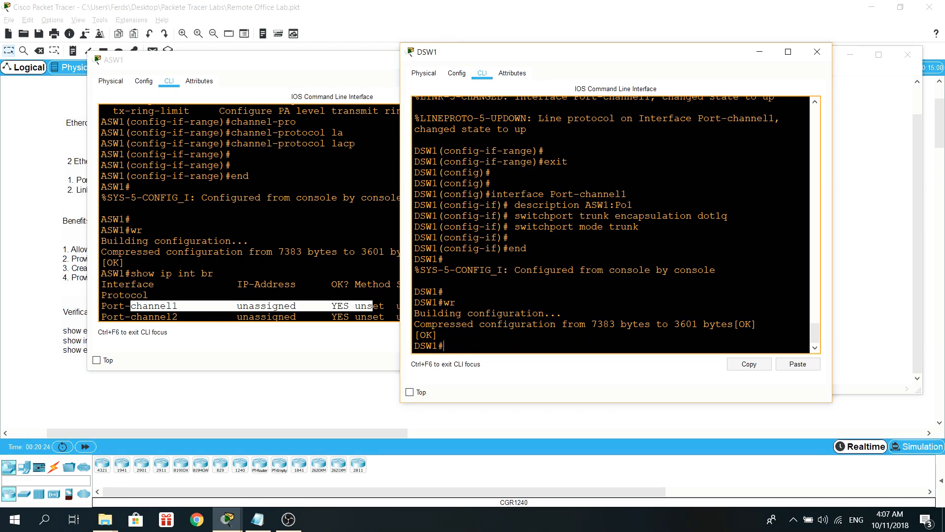
# - Run show run on DSW1 and examine the port-channel and GigabitEthernet1/0/1 and 1/0/2 sections
pyautogui.write('show run')
pyautogui.press('BackSpace')
pyautogui.write('un')
pyautogui.press('Return')
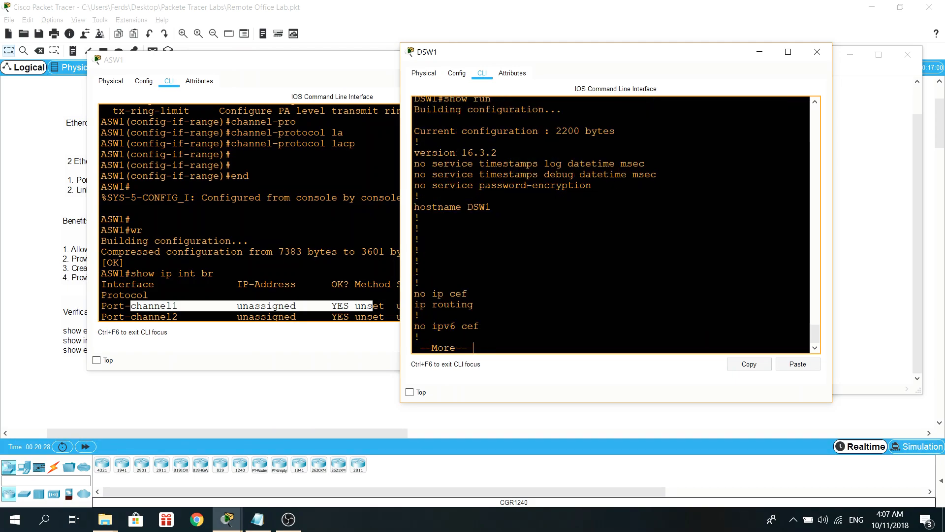
pyautogui.press('space')
pyautogui.press('space')
pyautogui.press('space')
pyautogui.scroll(4, 611, 225)
pyautogui.scroll(-1, 610, 225)
pyautogui.scroll(-1, 610, 225)
pyautogui.scroll(3, 611, 225)
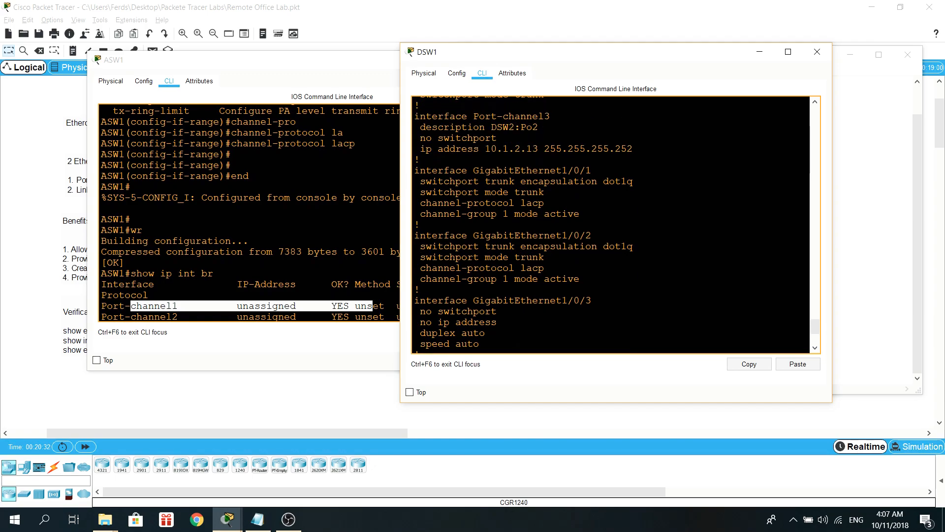
pyautogui.scroll(1, 610, 224)
pyautogui.scroll(1, 610, 225)
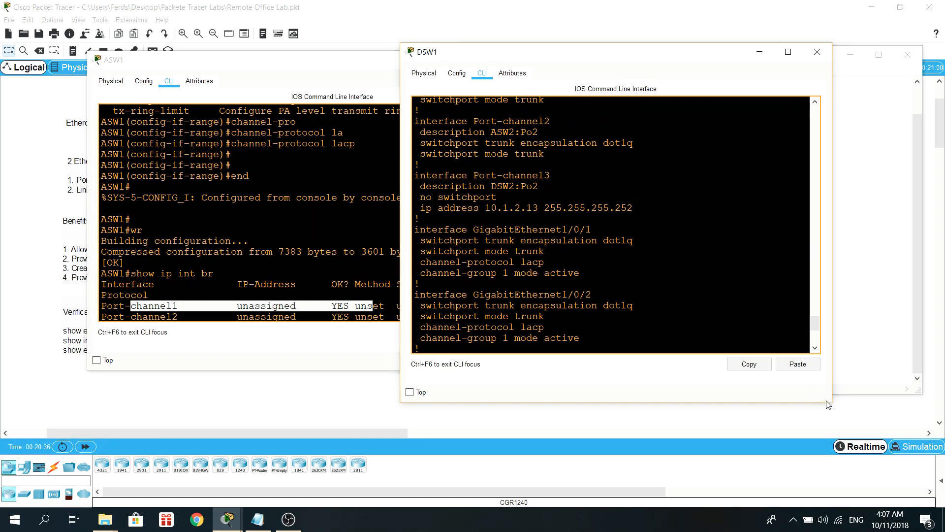
# - Enlarge DSW1's console and move it aside, and display the running configuration on ASW1 up to its interface sections
pyautogui.moveTo(828, 405); pyautogui.dragTo(901, 427)
pyautogui.moveTo(556, 54); pyautogui.dragTo(640, 62)
pyautogui.click(213, 252)
pyautogui.scroll(-10, 213, 252)
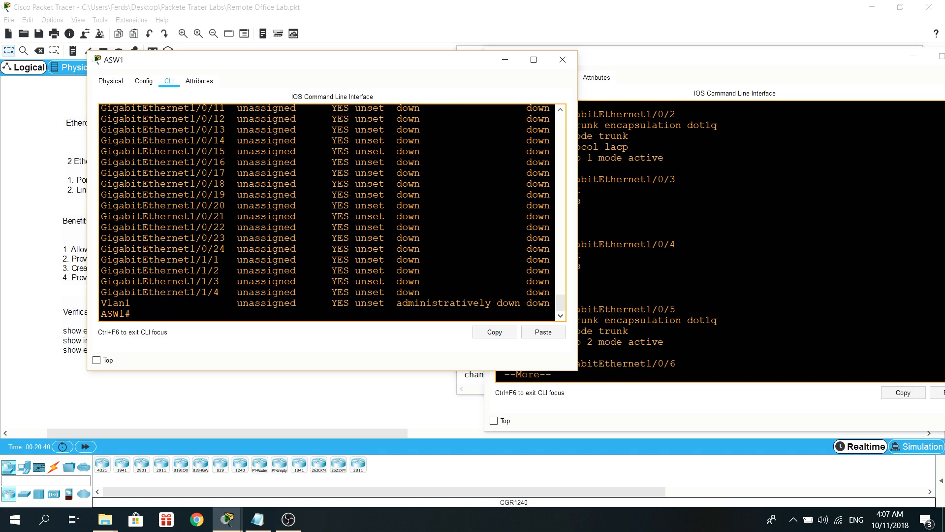
pyautogui.press('Return')
pyautogui.press('Return')
pyautogui.write('show run')
pyautogui.press('Return')
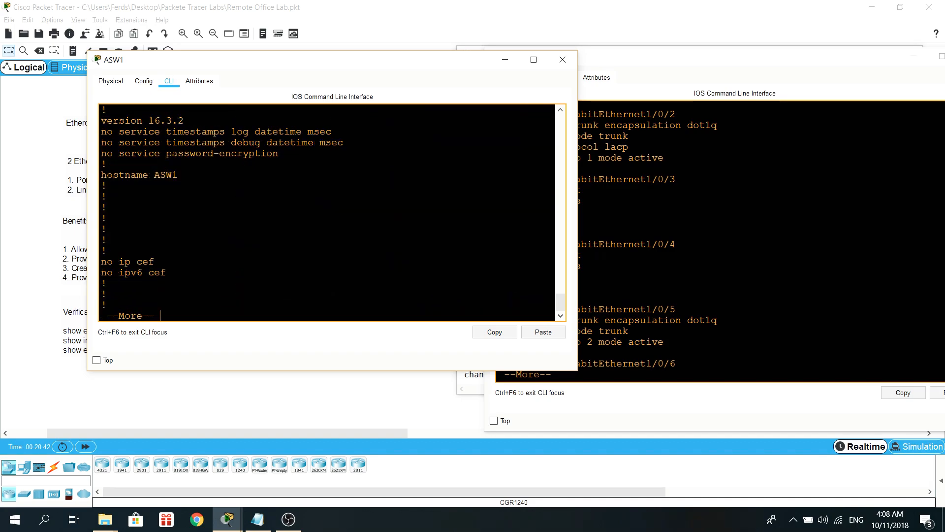
pyautogui.press('space')
pyautogui.press('space')
pyautogui.scroll(9, 327, 212)
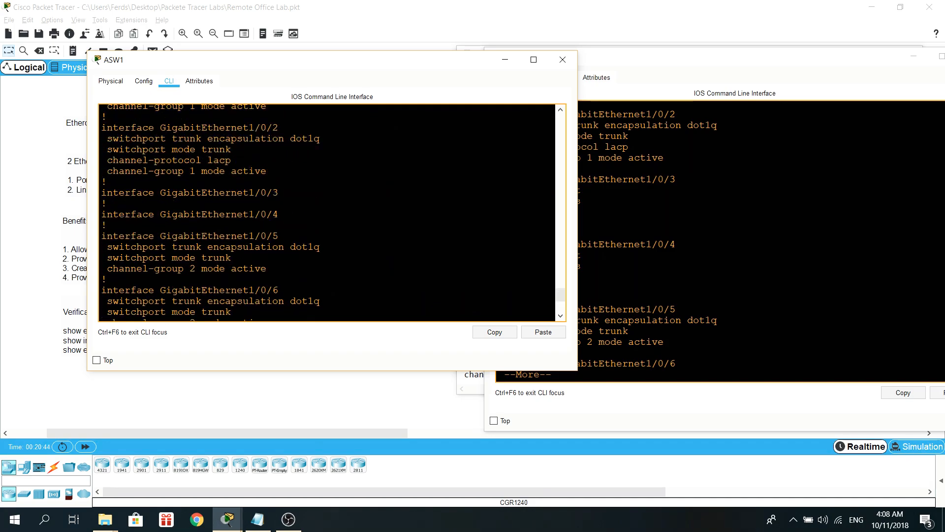
# - Compare the GigabitEthernet1/0/1 and 1/0/2 configuration blocks between ASW1 and DSW1
pyautogui.click(623, 278)
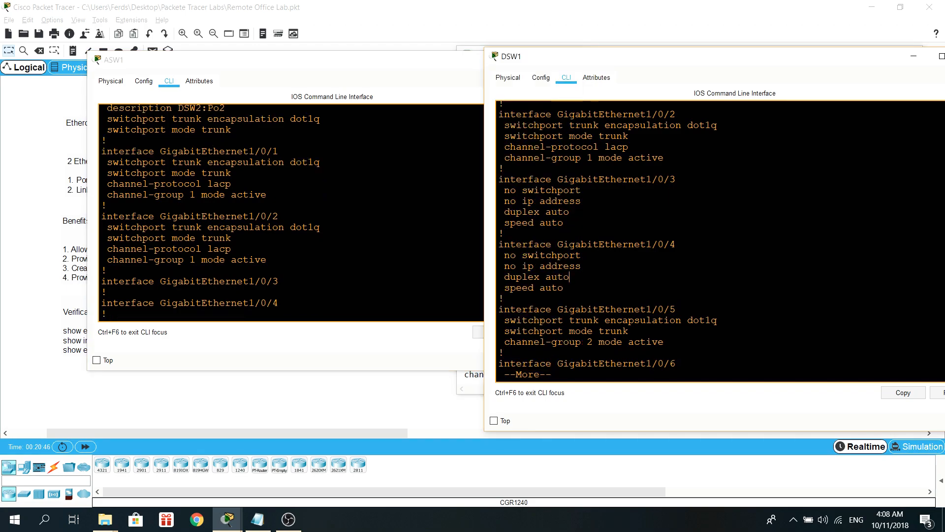
pyautogui.scroll(3, 623, 279)
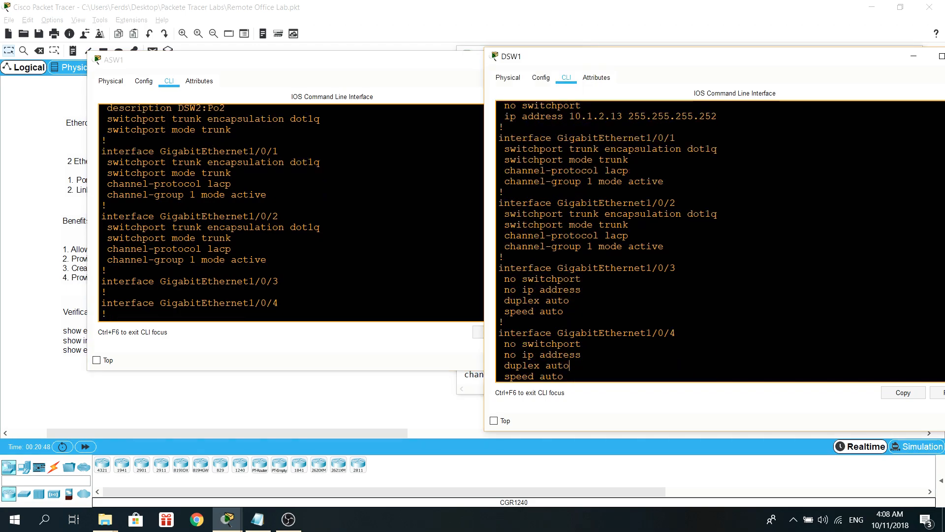
pyautogui.moveTo(267, 260); pyautogui.dragTo(88, 154)
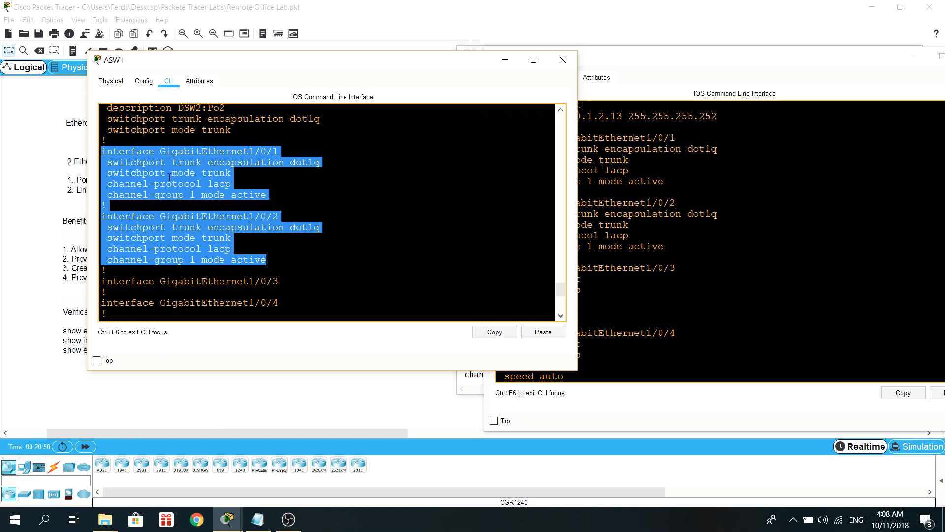
pyautogui.click(665, 246)
pyautogui.moveTo(665, 246); pyautogui.dragTo(484, 141)
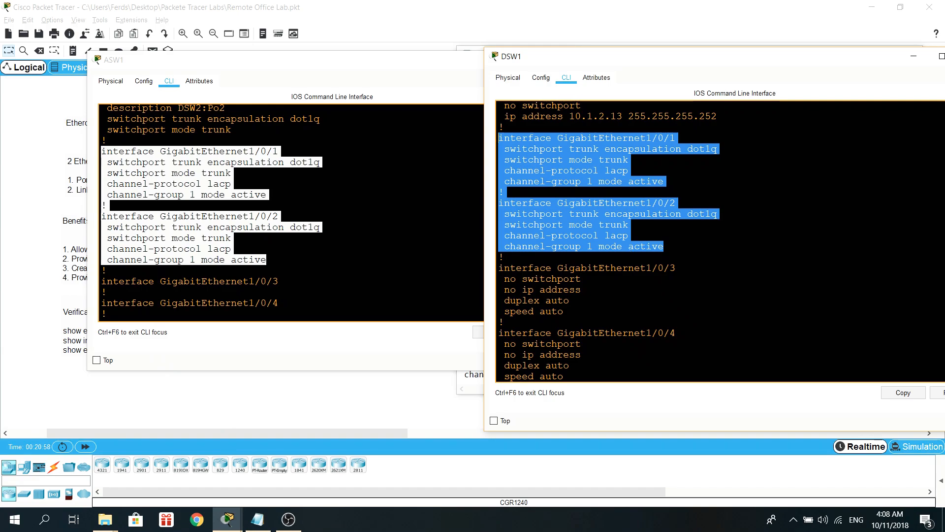
# - Compare the interface Port-channel1 configuration blocks between ASW1 and DSW1
pyautogui.click(233, 238)
pyautogui.scroll(5, 232, 238)
pyautogui.click(629, 224)
pyautogui.scroll(5, 629, 225)
pyautogui.moveTo(231, 224); pyautogui.dragTo(116, 194)
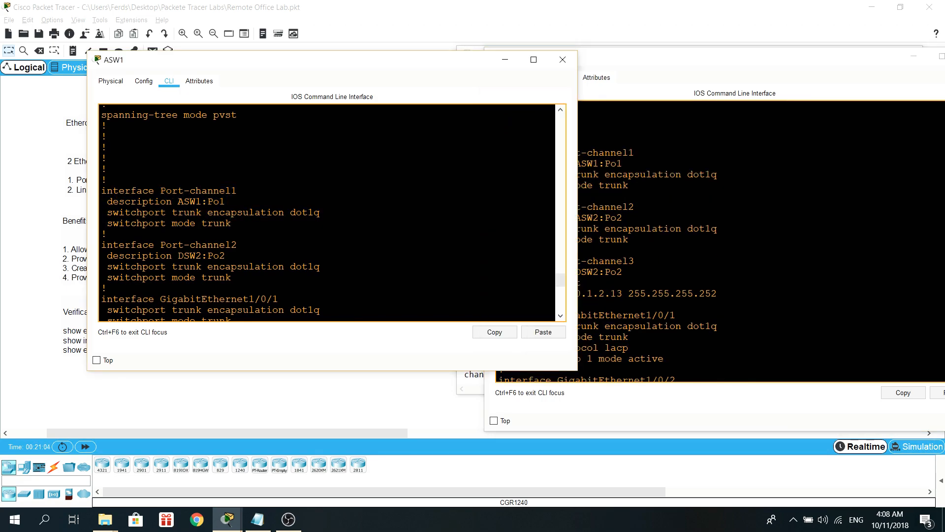
pyautogui.moveTo(628, 186); pyautogui.dragTo(499, 141)
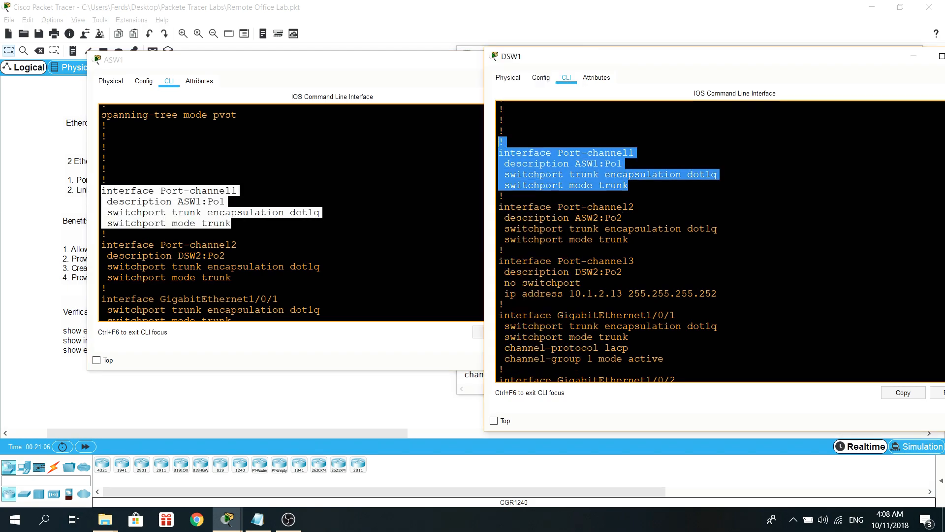
# - Quit the configuration listing on ASW1 and run show etherchannel summary with the verification notes in view
pyautogui.click(406, 197)
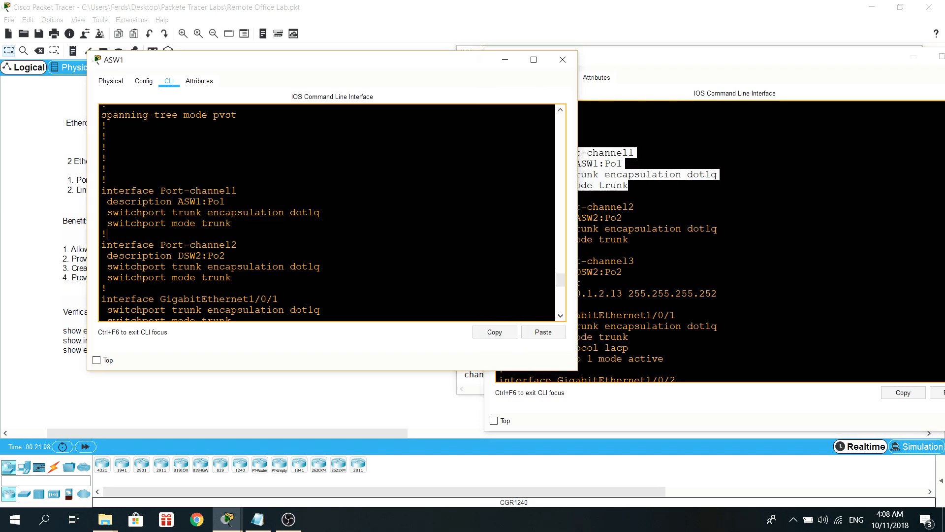
pyautogui.scroll(-12, 406, 197)
pyautogui.press('q')
pyautogui.press('Return')
pyautogui.write('show')
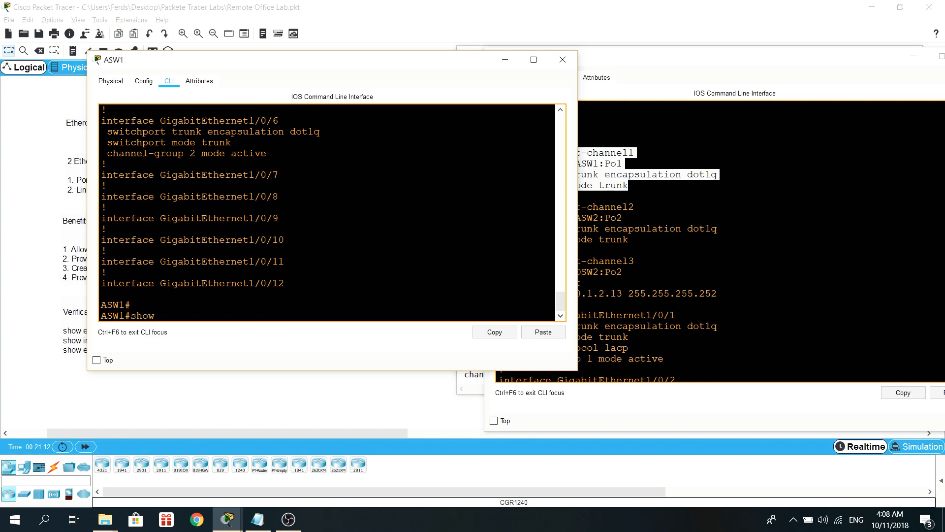
pyautogui.moveTo(341, 69); pyautogui.dragTo(491, 59)
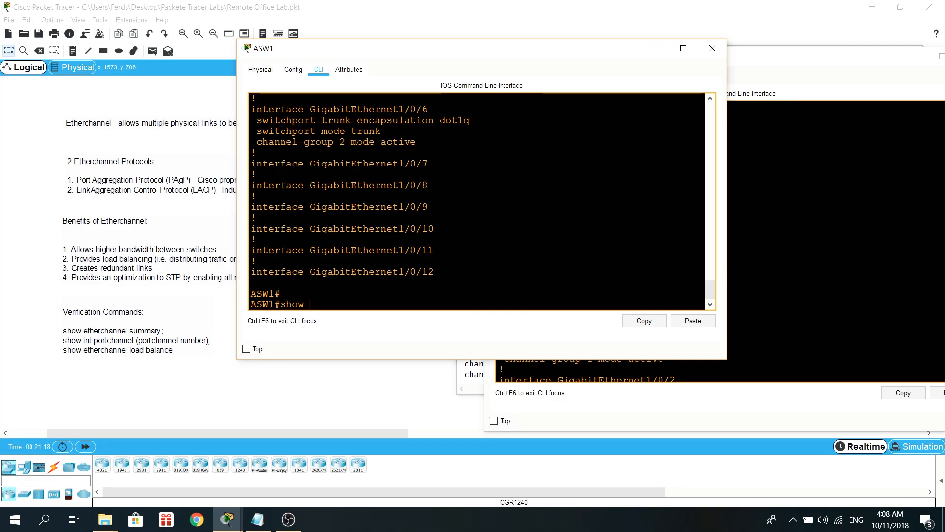
pyautogui.write('eth')
pyautogui.press('Tab')
pyautogui.write('su')
pyautogui.press('Tab')
pyautogui.press('Return')
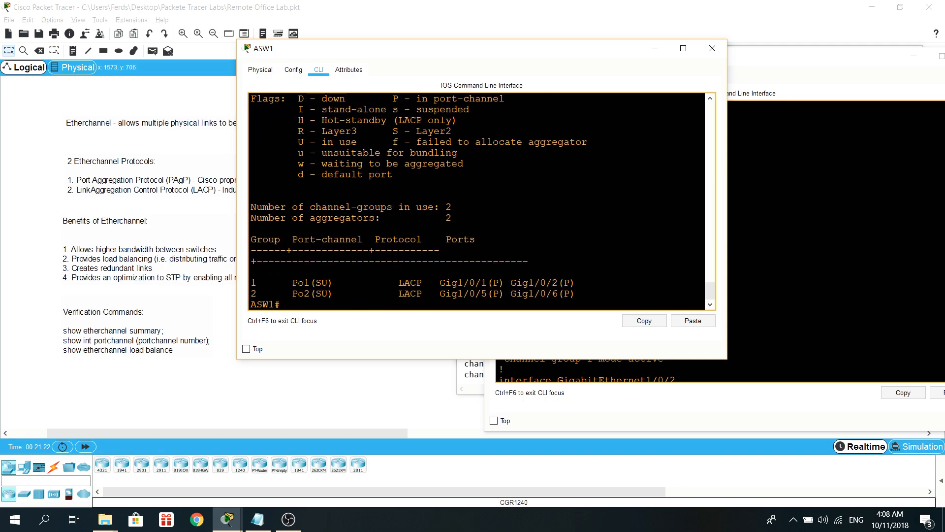
# - Examine the summary's Po1 row on ASW1, checking its status flags, protocol and member ports against the flag legend
pyautogui.moveTo(251, 283); pyautogui.dragTo(329, 283)
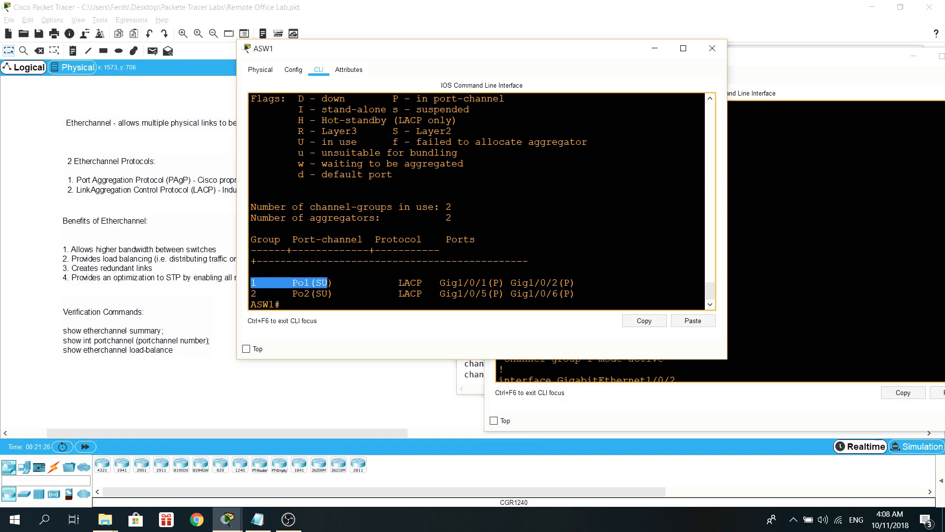
pyautogui.click(329, 284)
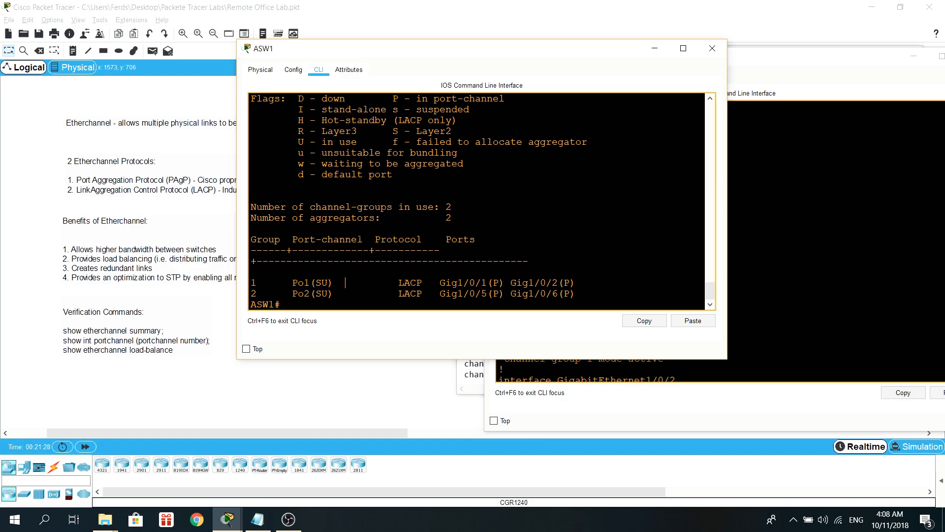
pyautogui.scroll(2, 346, 282)
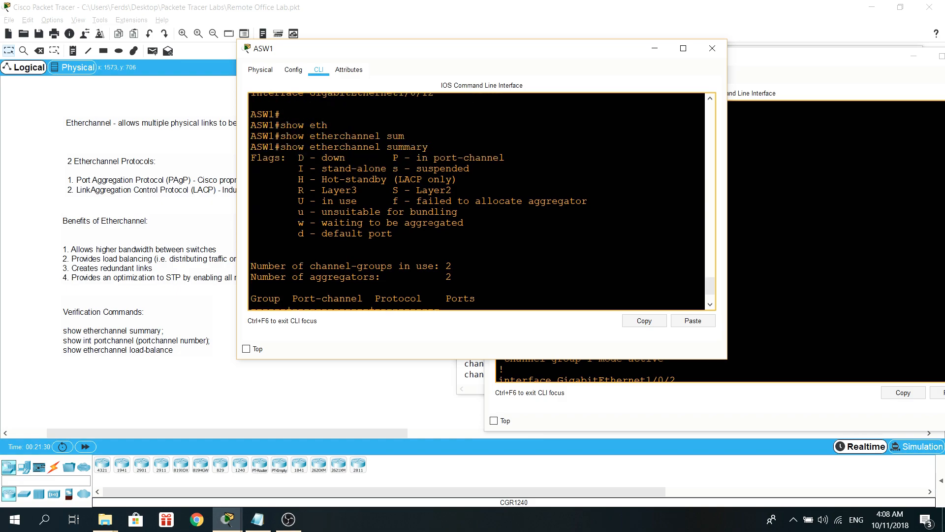
pyautogui.moveTo(422, 190); pyautogui.dragTo(452, 190)
pyautogui.scroll(-2, 452, 190)
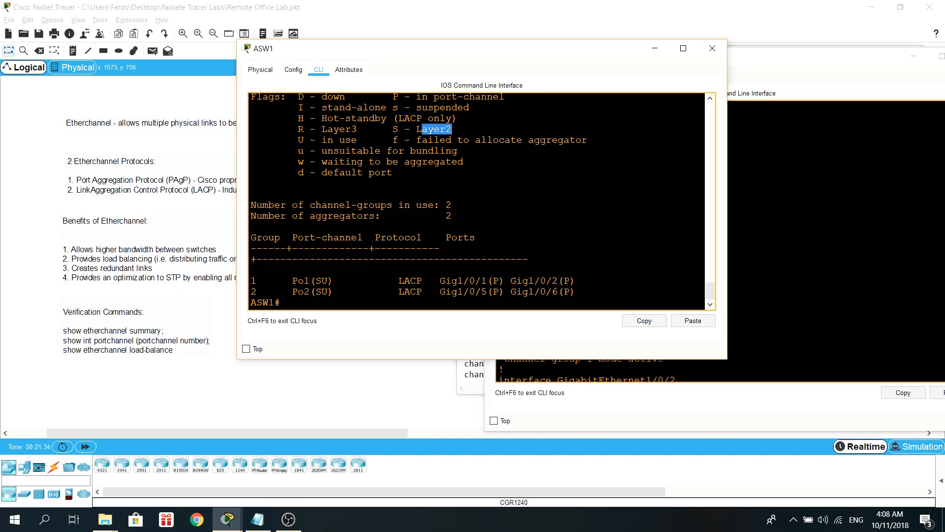
pyautogui.click(324, 139)
pyautogui.doubleClick(496, 280)
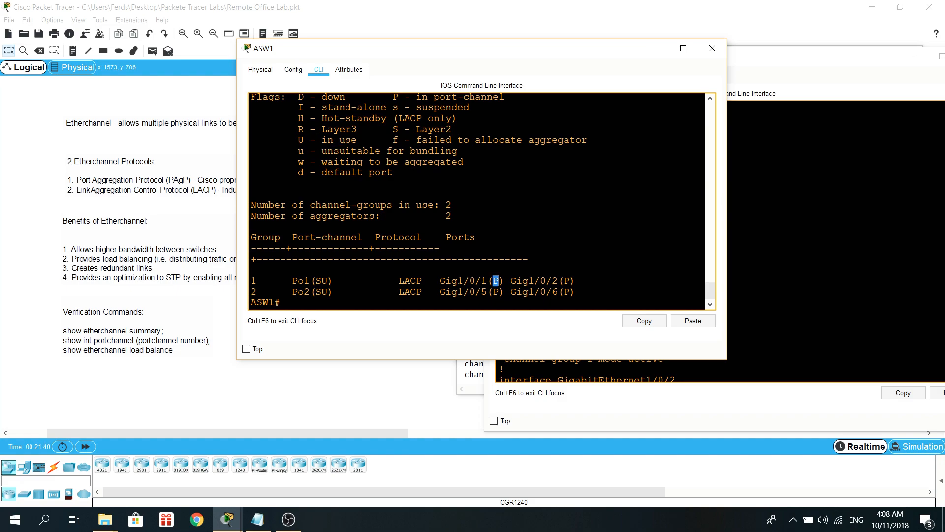
pyautogui.moveTo(559, 281); pyautogui.dragTo(458, 281)
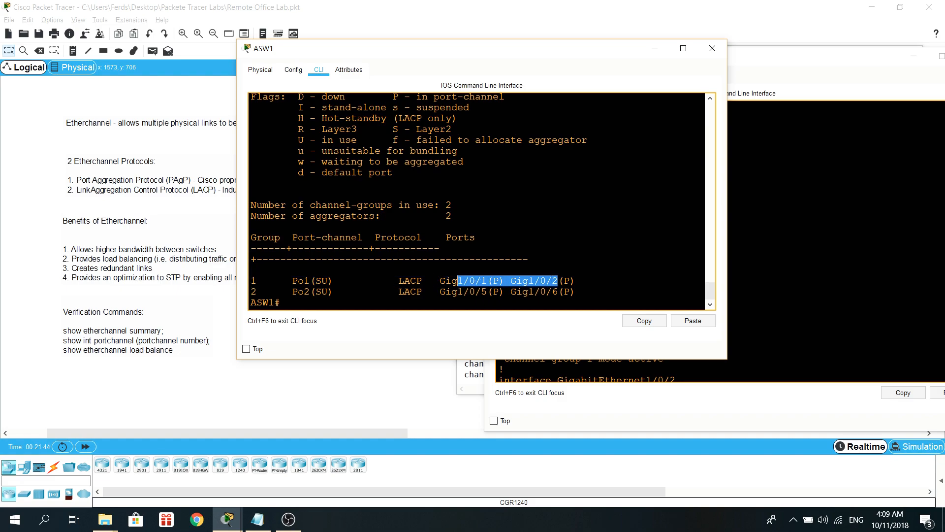
pyautogui.moveTo(398, 281); pyautogui.dragTo(417, 281)
# - Quit the configuration listing on DSW1 and run show etherchannel summary
pyautogui.click(778, 251)
pyautogui.scroll(-9, 504, 251)
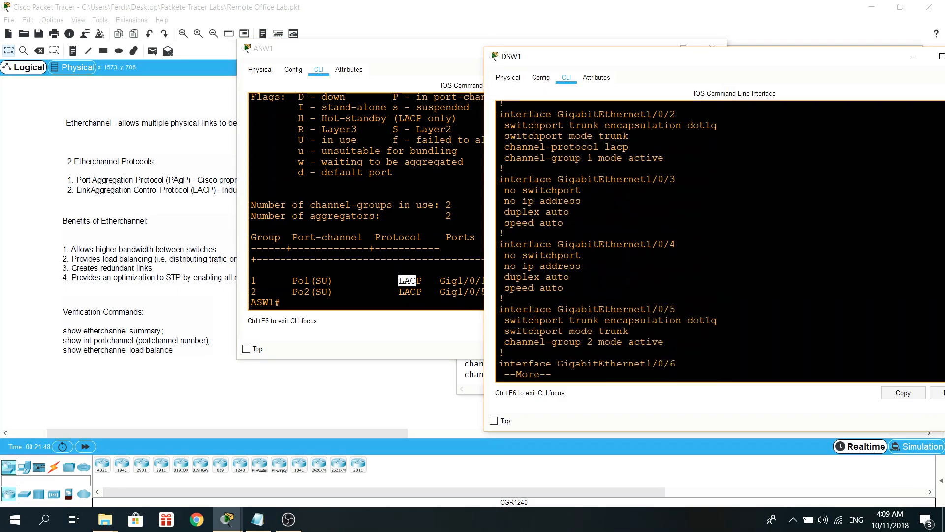
pyautogui.write('show ')
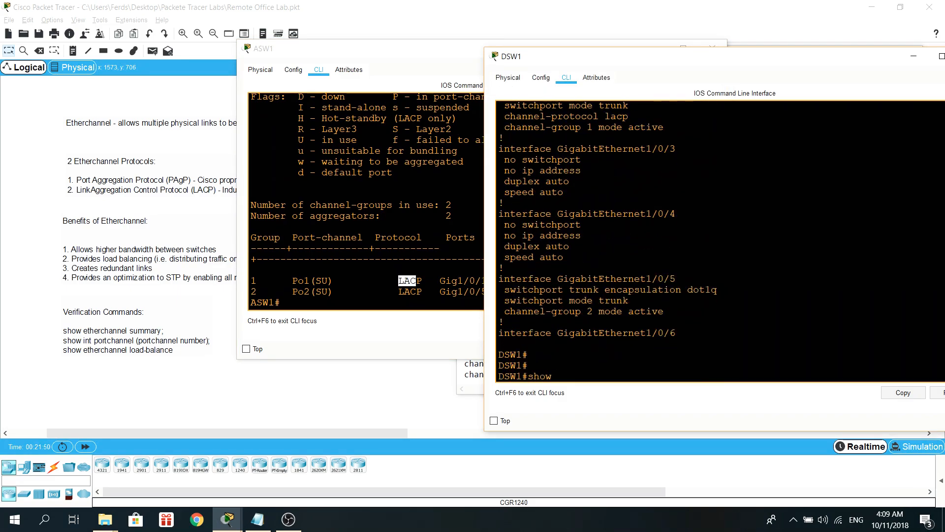
pyautogui.write('eht')
pyautogui.press('Tab')
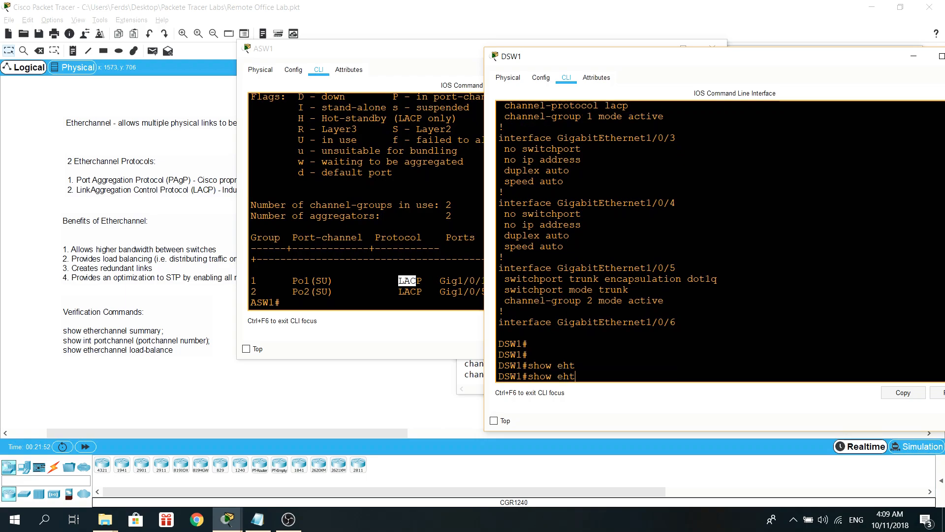
pyautogui.press('BackSpace')
pyautogui.press('BackSpace')
pyautogui.write('th')
pyautogui.press('Tab')
pyautogui.write('sum')
pyautogui.press('Tab')
pyautogui.press('Return')
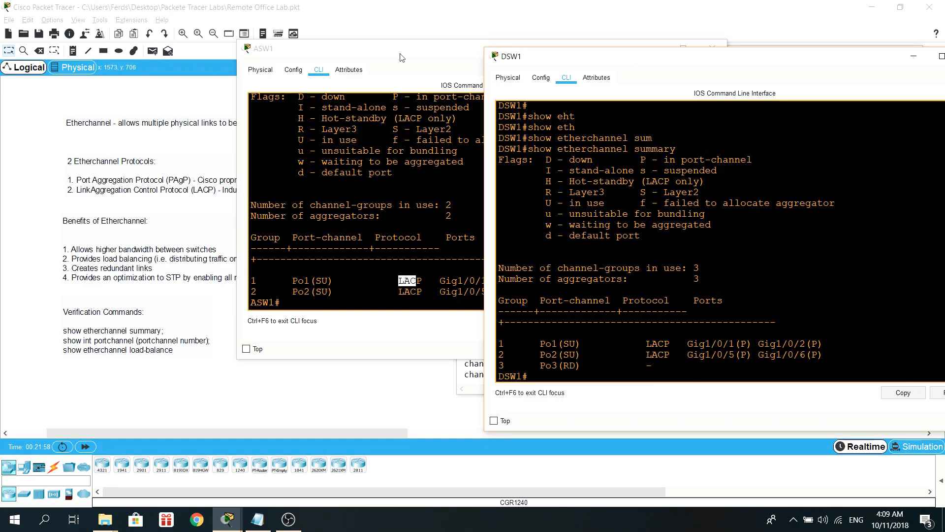
# - Place the ASW1 summary beside DSW1's and compare the Po1 rows, including status flags, protocol and member ports
pyautogui.moveTo(400, 58); pyautogui.dragTo(287, 58)
pyautogui.click(667, 301)
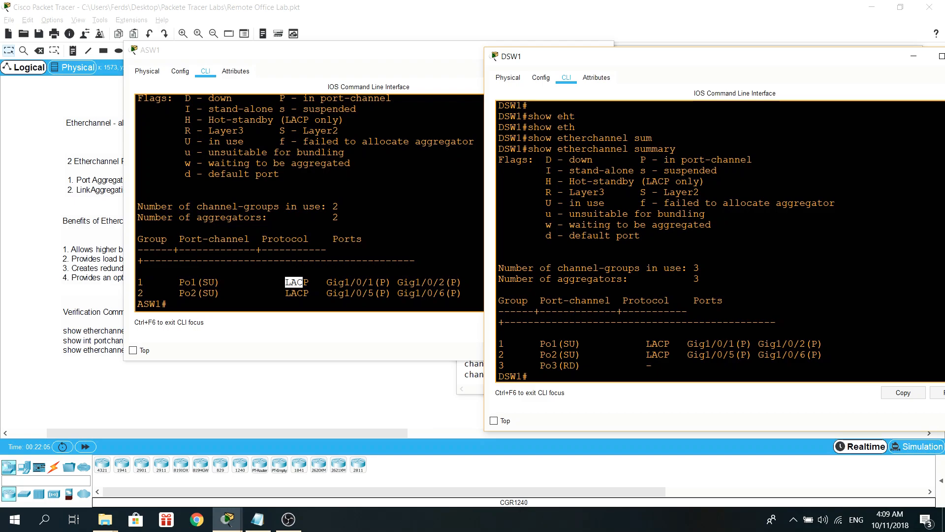
pyautogui.moveTo(823, 343); pyautogui.dragTo(480, 347)
pyautogui.click(480, 347)
# - Run show int port-channel 1 on ASW1 and check the bandwidth value in the output
pyautogui.moveTo(290, 54); pyautogui.dragTo(378, 63)
pyautogui.press('Return')
pyautogui.press('Return')
pyautogui.write('sh')
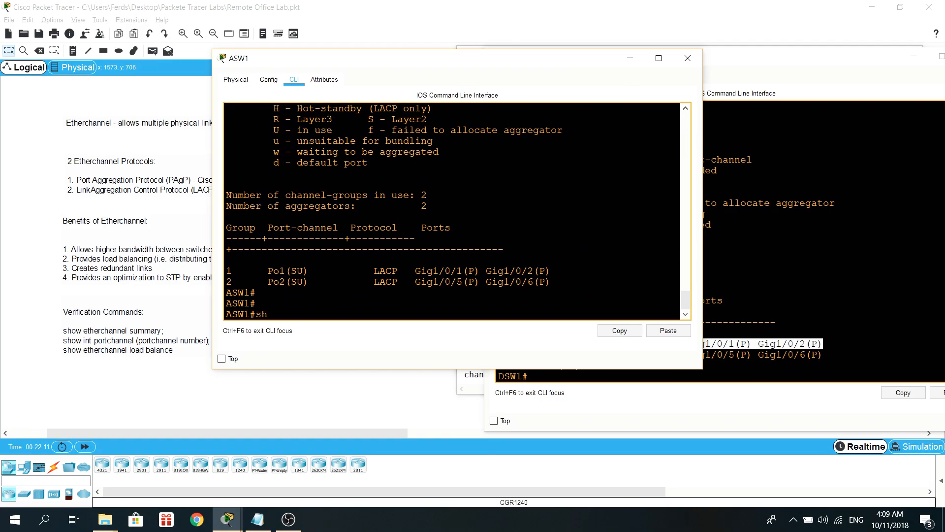
pyautogui.write('ow int')
pyautogui.press('Tab')
pyautogui.write('por')
pyautogui.press('Tab')
pyautogui.write('1')
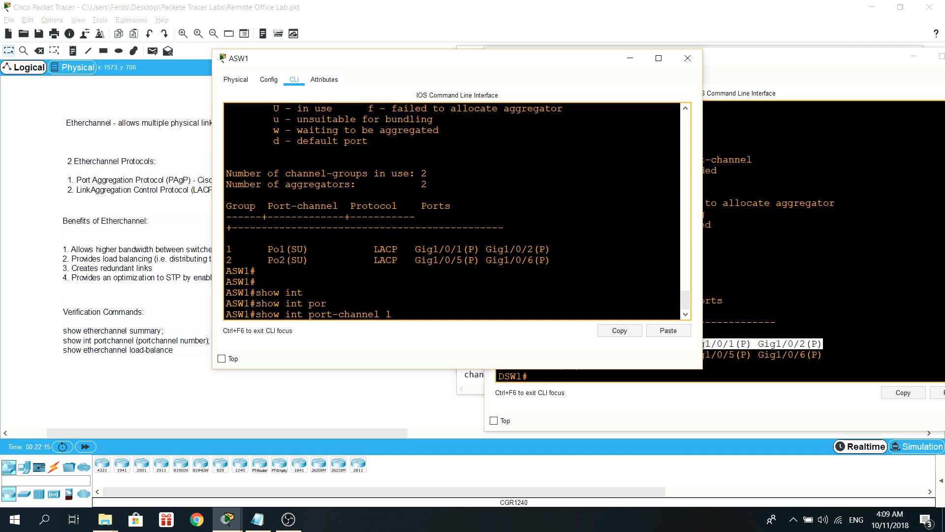
pyautogui.press('Return')
pyautogui.press('space')
pyautogui.scroll(10, 452, 211)
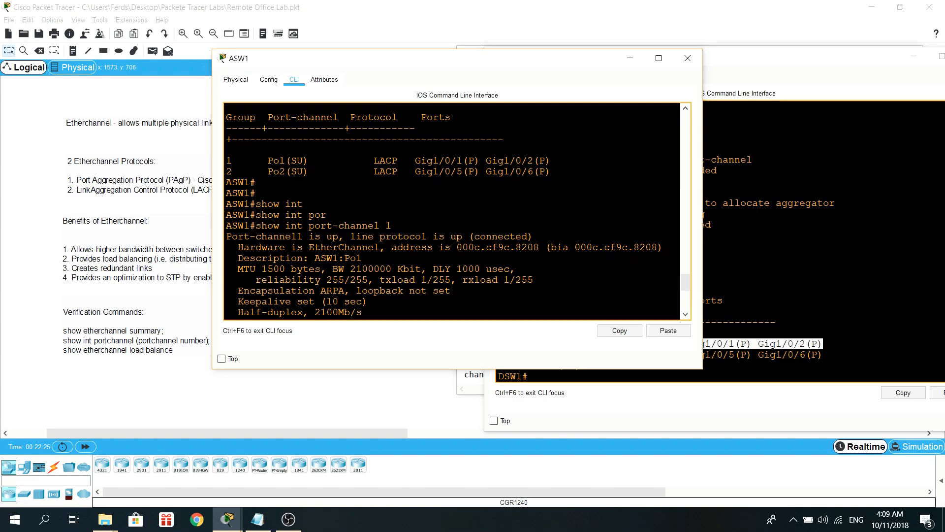
pyautogui.moveTo(374, 268); pyautogui.dragTo(356, 269)
# - Run show int port-channel 1 on DSW1 and check the bandwidth line in its output
pyautogui.click(498, 246)
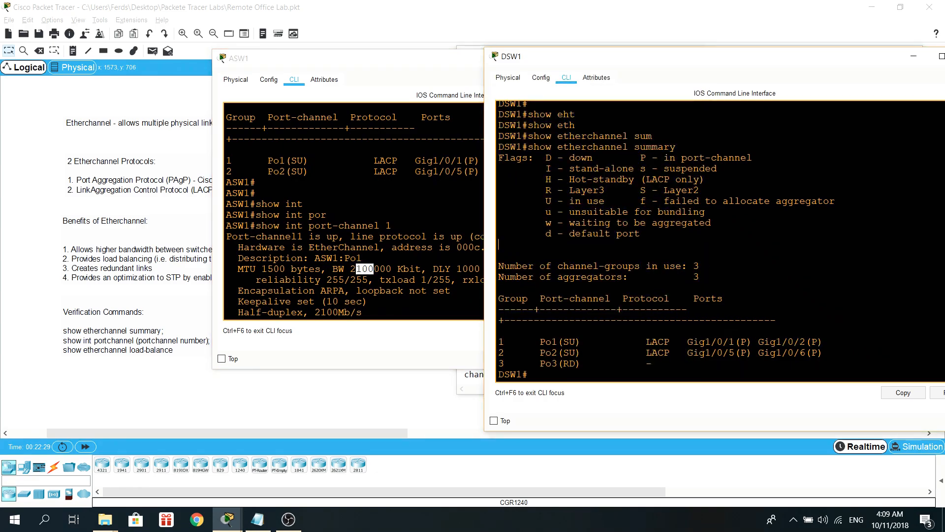
pyautogui.press('Return')
pyautogui.press('Return')
pyautogui.press('Return')
pyautogui.write('show ')
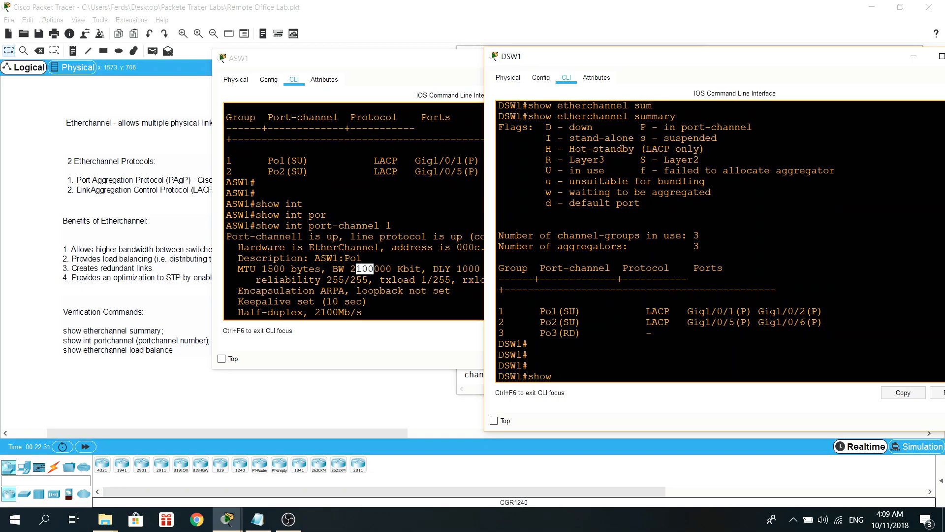
pyautogui.write('int')
pyautogui.write('por')
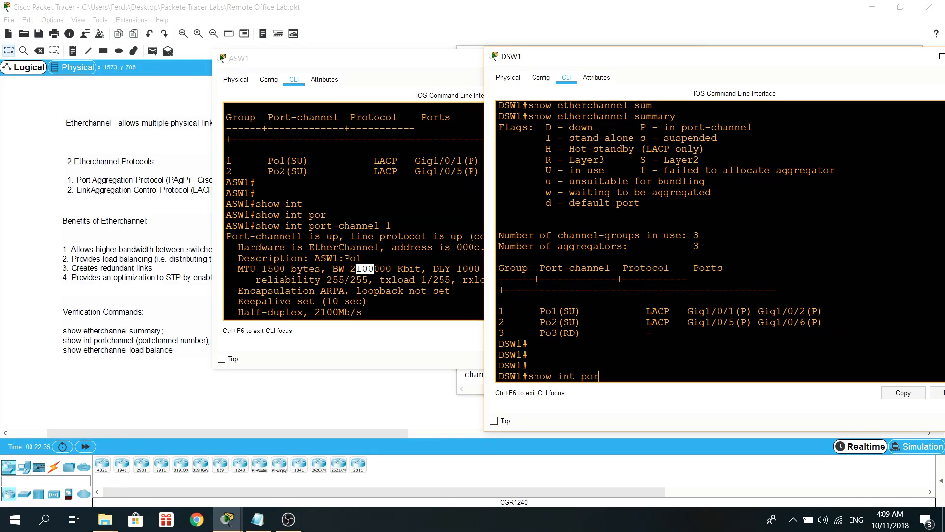
pyautogui.press('Tab')
pyautogui.write('1')
pyautogui.press('Return')
pyautogui.scroll(3, 719, 241)
pyautogui.moveTo(671, 213)
pyautogui.mouseDown()
pyautogui.moveTo(575, 204)
pyautogui.moveTo(683, 223)
pyautogui.mouseUp()
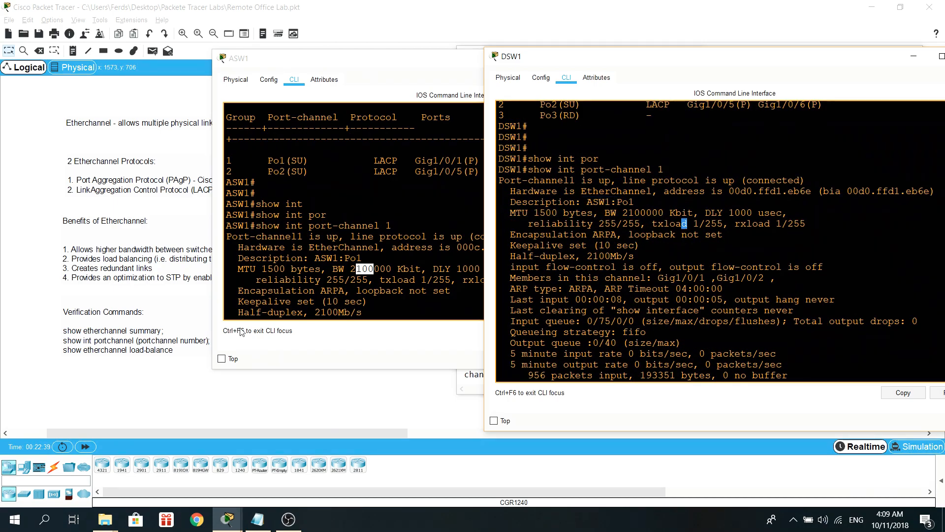
# - Run show etherchannel load-balance on ASW1
pyautogui.click(350, 280)
pyautogui.scroll(-8, 350, 280)
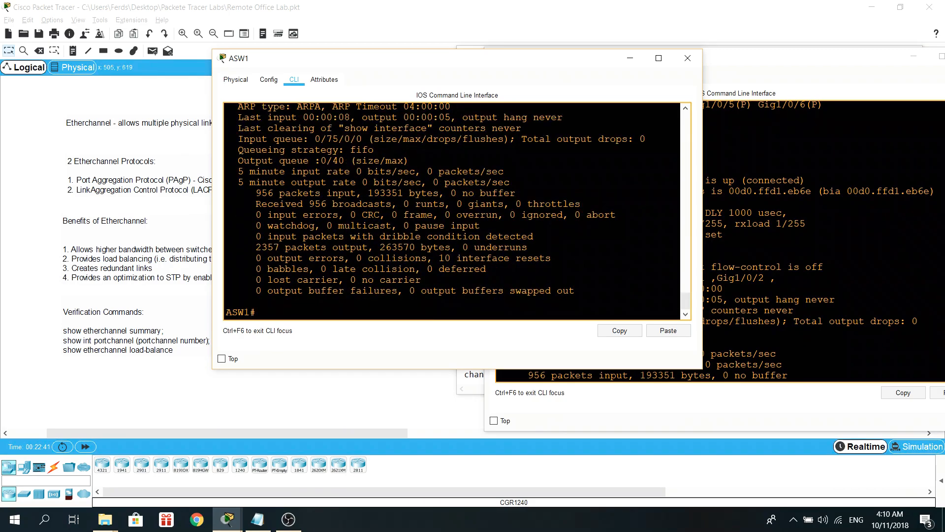
pyautogui.press('Return')
pyautogui.press('Return')
pyautogui.write('shwo')
pyautogui.press('BackSpace')
pyautogui.press('BackSpace')
pyautogui.write('ow')
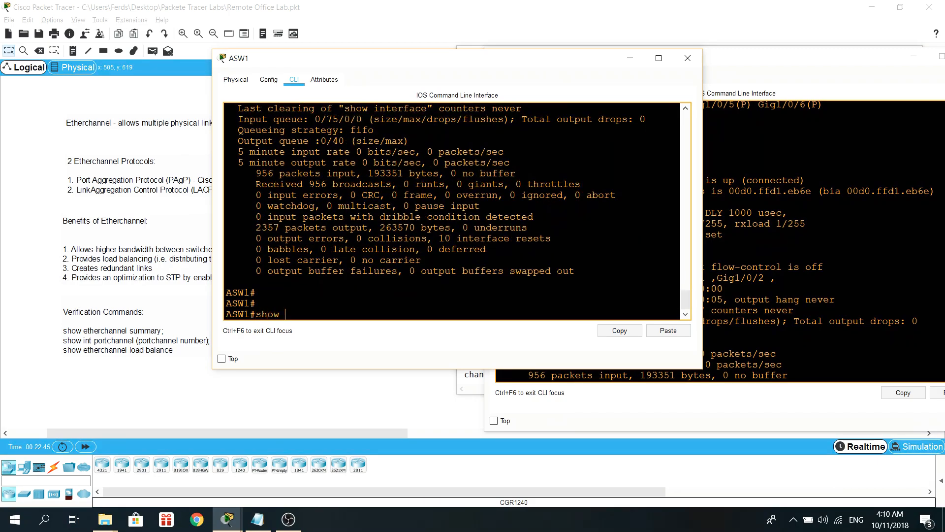
pyautogui.write(' eth')
pyautogui.press('Tab')
pyautogui.write('lo')
pyautogui.press('Tab')
pyautogui.press('Return')
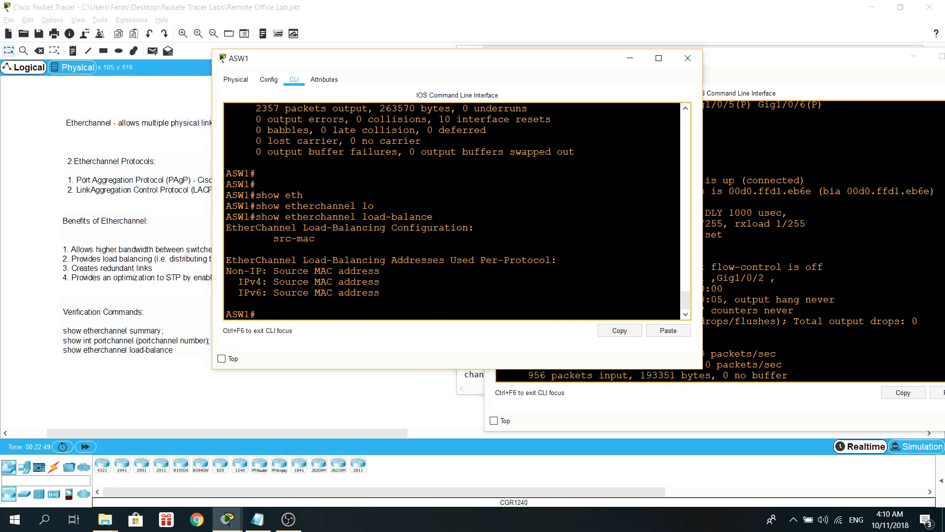
# - Run show etherchannel load-balance on DSW1 and place the ASW1 output beside it for comparison
pyautogui.click(817, 256)
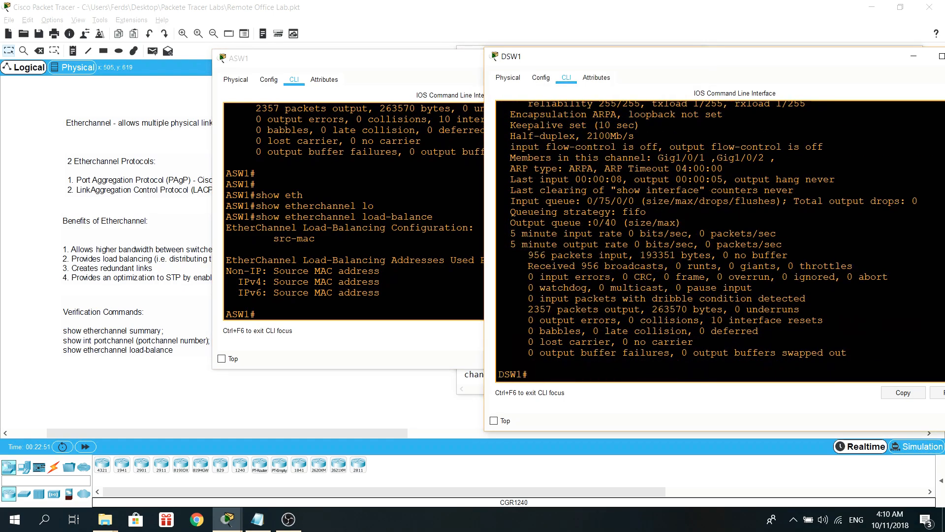
pyautogui.press('Return')
pyautogui.press('Return')
pyautogui.write('show eht')
pyautogui.press('Tab')
pyautogui.press('BackSpace')
pyautogui.press('BackSpace')
pyautogui.write('th')
pyautogui.press('Tab')
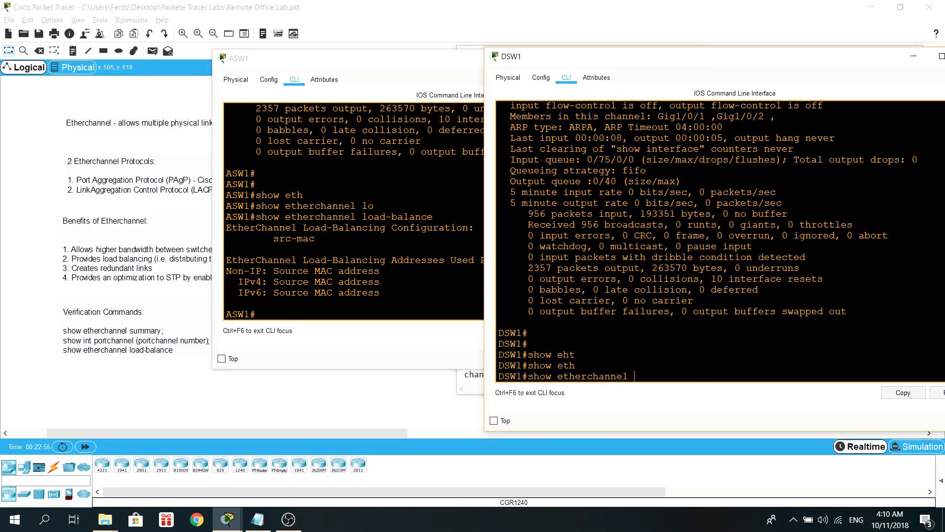
pyautogui.write('lo')
pyautogui.press('Tab')
pyautogui.press('Return')
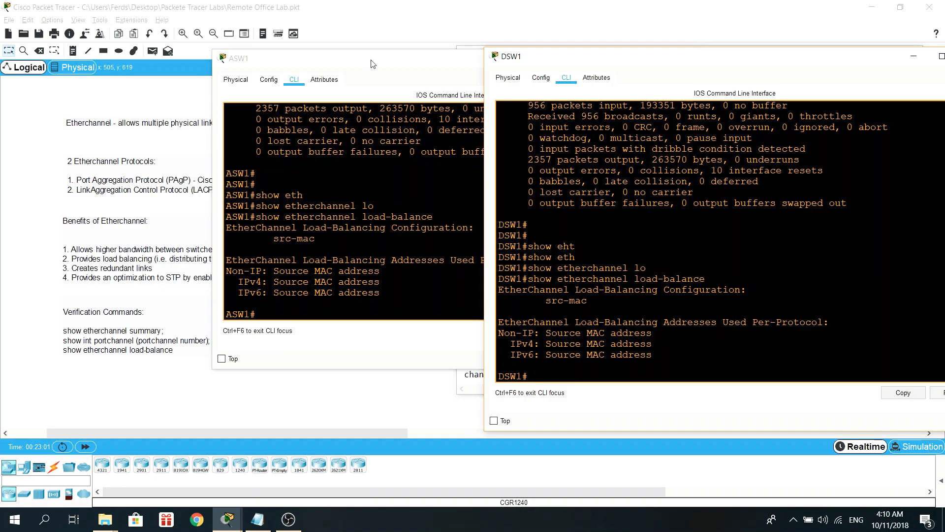
pyautogui.moveTo(373, 64); pyautogui.dragTo(279, 77)
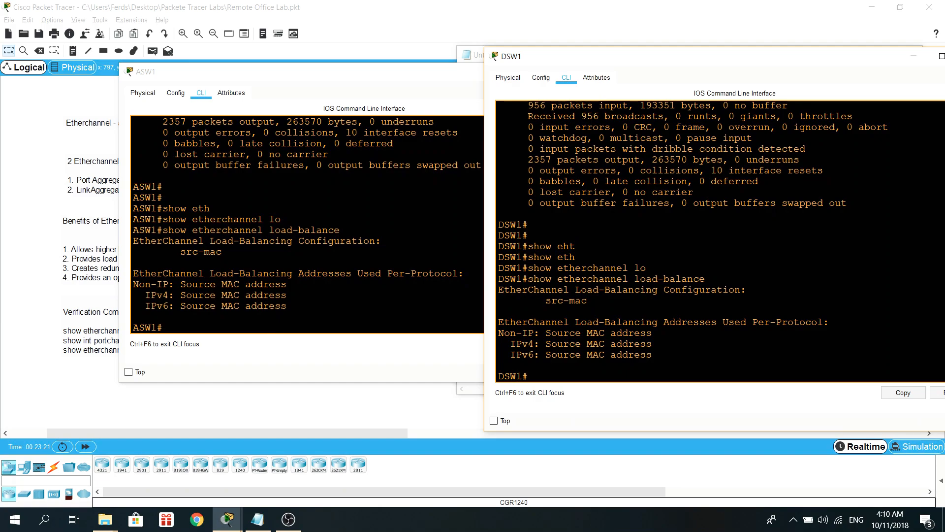
pyautogui.click(273, 333)
pyautogui.click(278, 527)
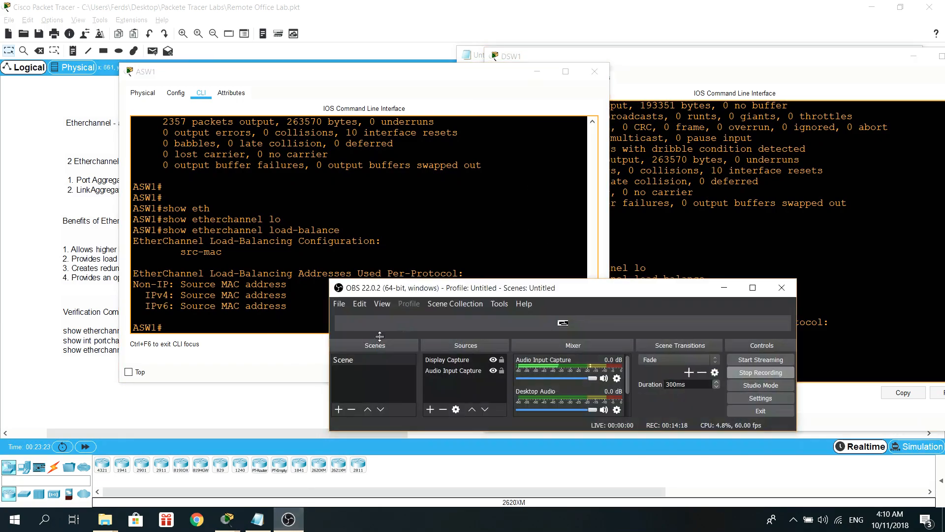